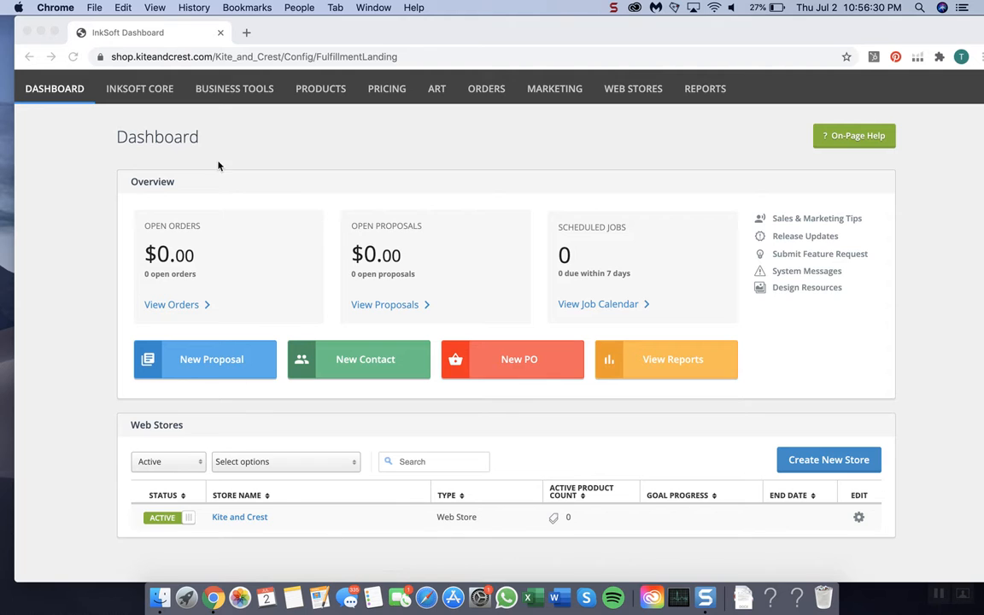
# Step: Look over the dashboard's Overview and Web Stores sections
pyautogui.click(245, 145)
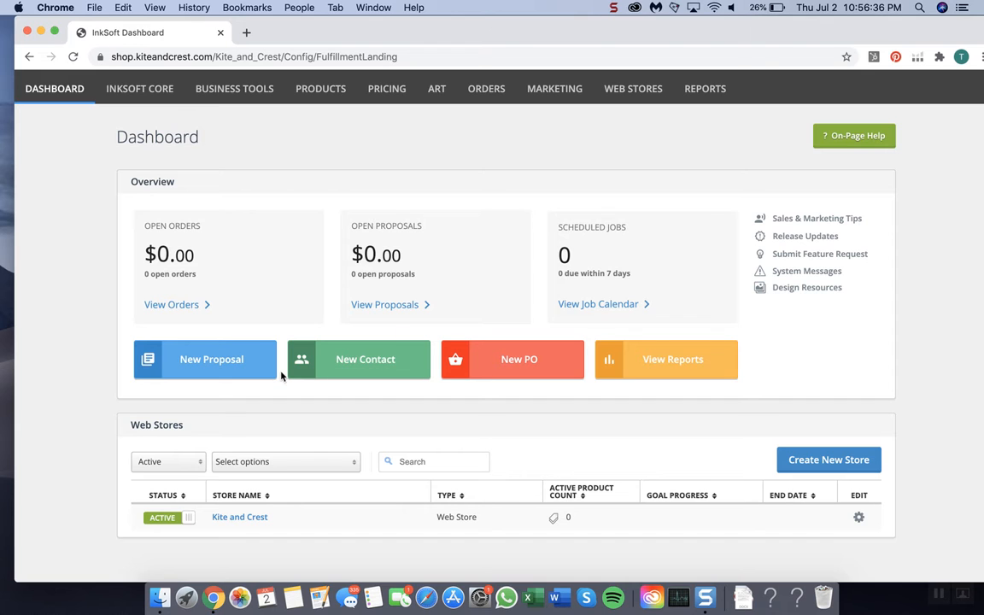
pyautogui.scroll(2, 345, 454)
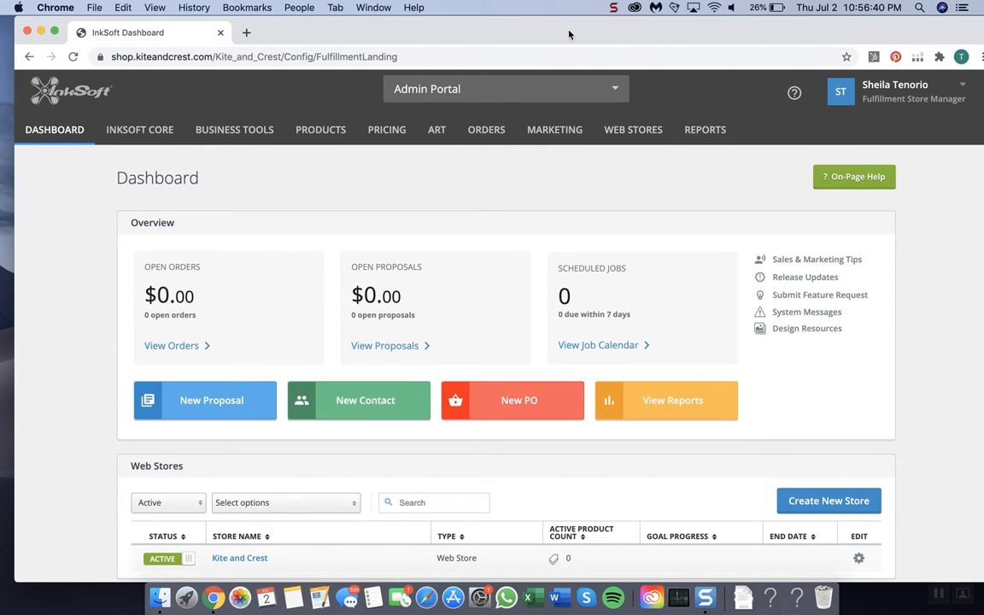
pyautogui.moveTo(569, 32); pyautogui.dragTo(559, 26)
pyautogui.scroll(-3, 307, 214)
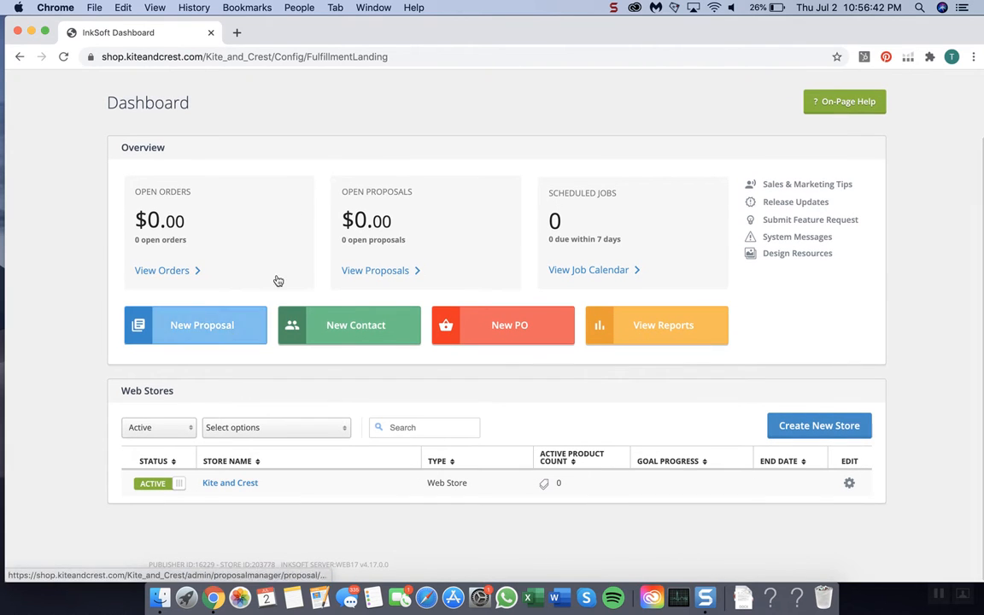
pyautogui.scroll(3, 205, 384)
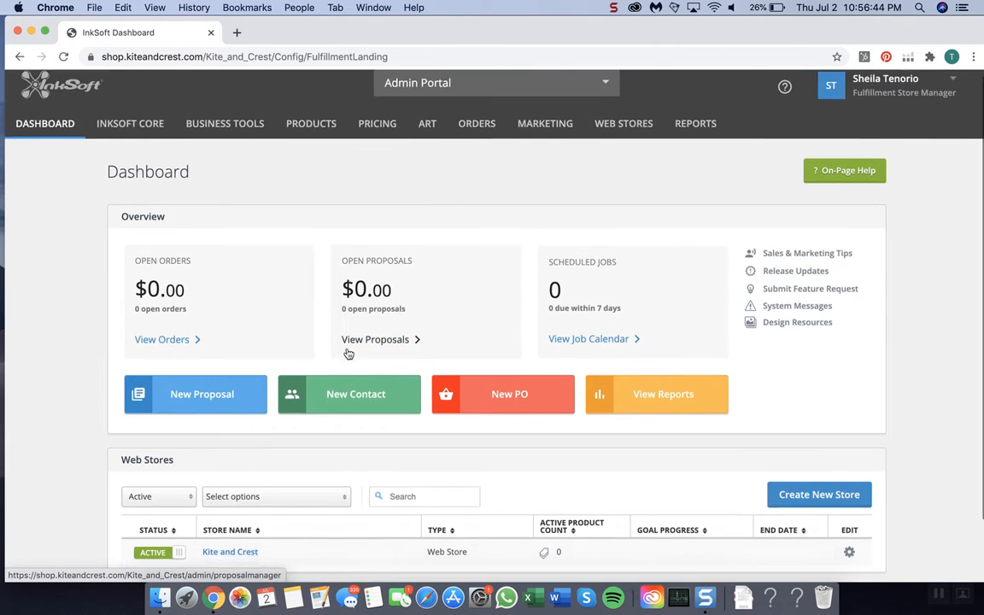
pyautogui.scroll(-3, 281, 346)
pyautogui.scroll(2, 146, 419)
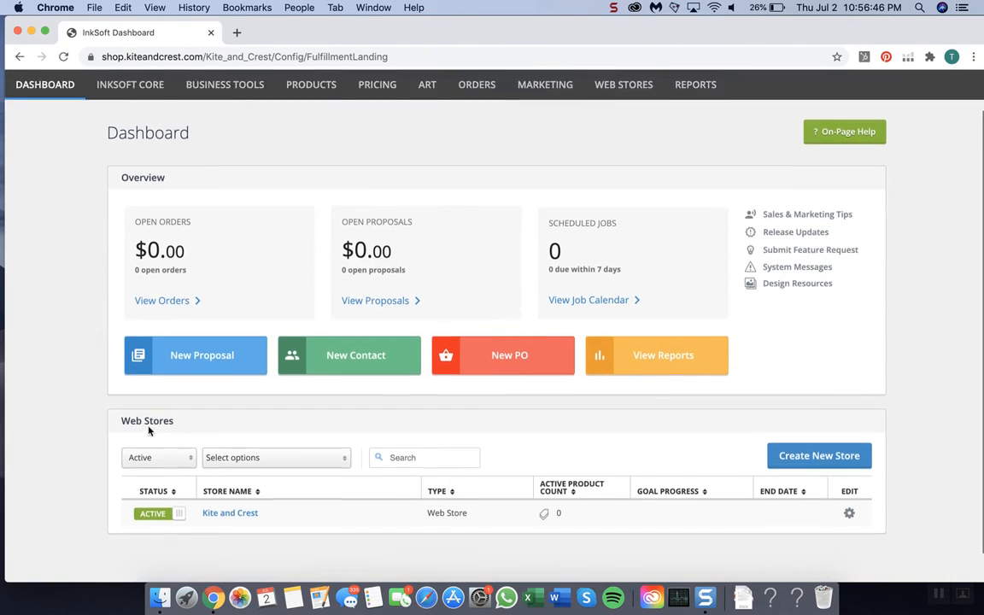
pyautogui.scroll(3, 53, 176)
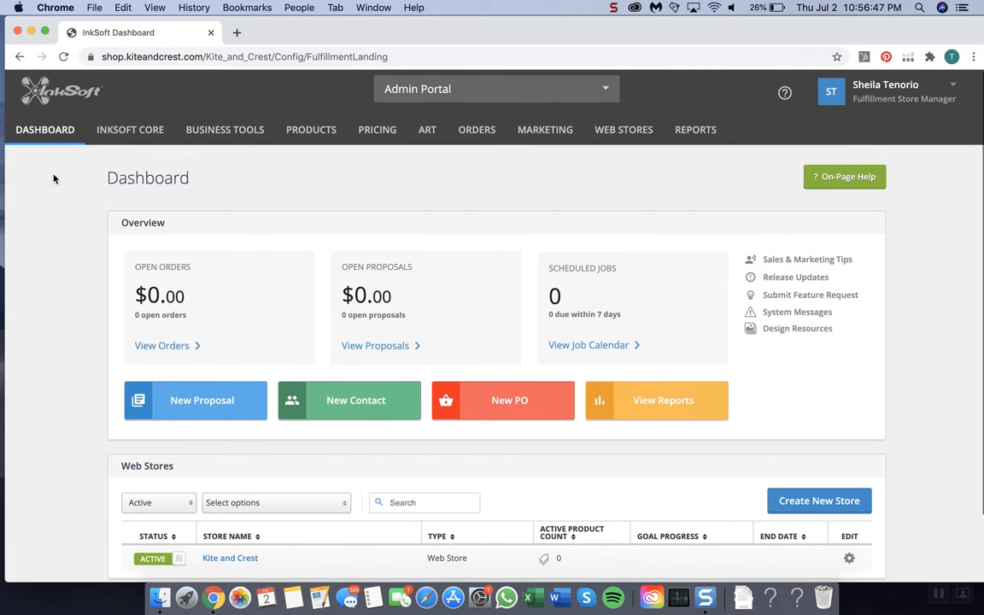
# Step: Reload the dashboard and filter the Web Stores list to show only InActive stores
pyautogui.click(49, 130)
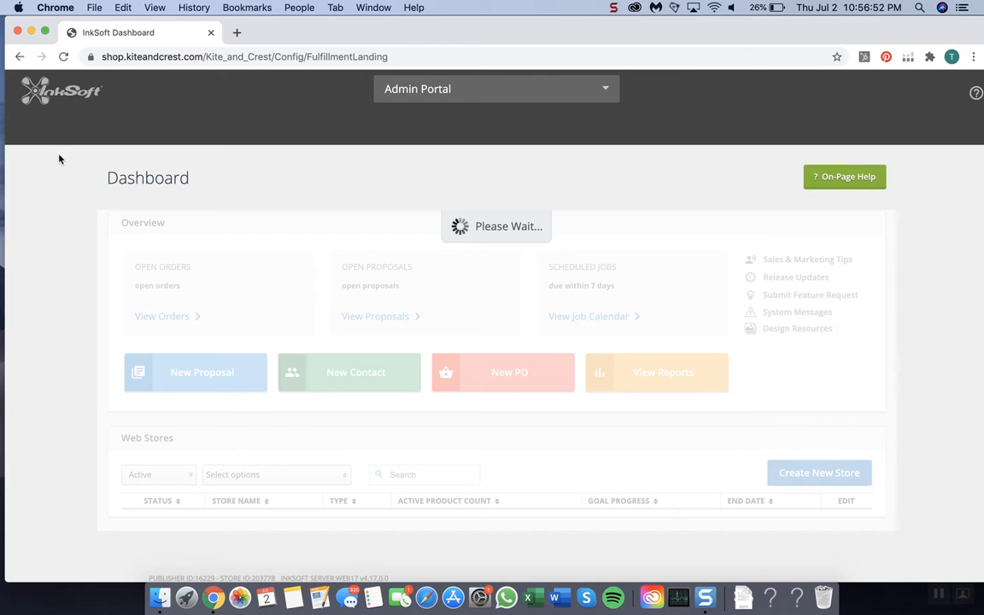
pyautogui.scroll(-1, 274, 411)
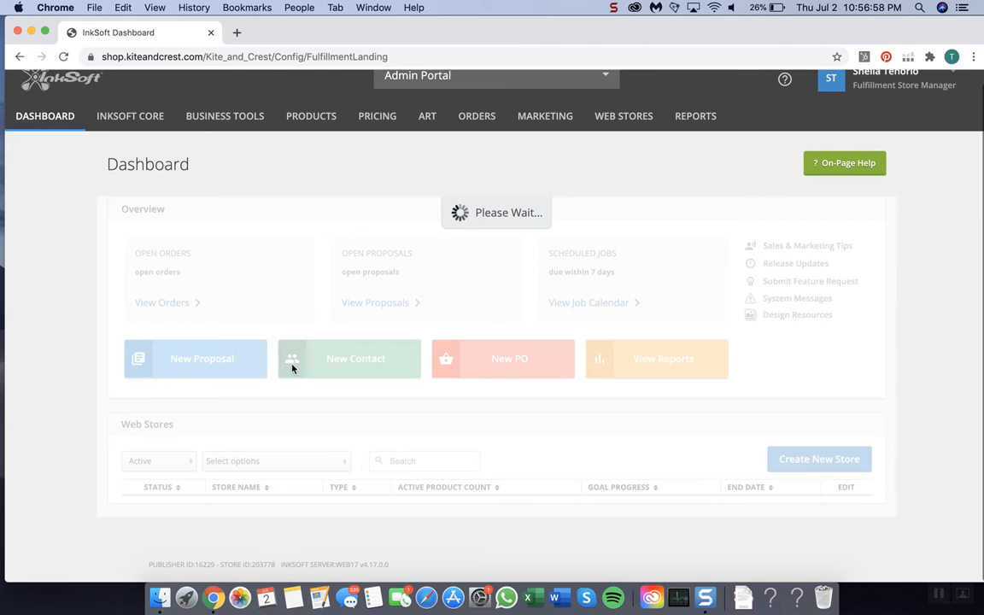
pyautogui.scroll(-3, 304, 448)
pyautogui.scroll(-1, 305, 442)
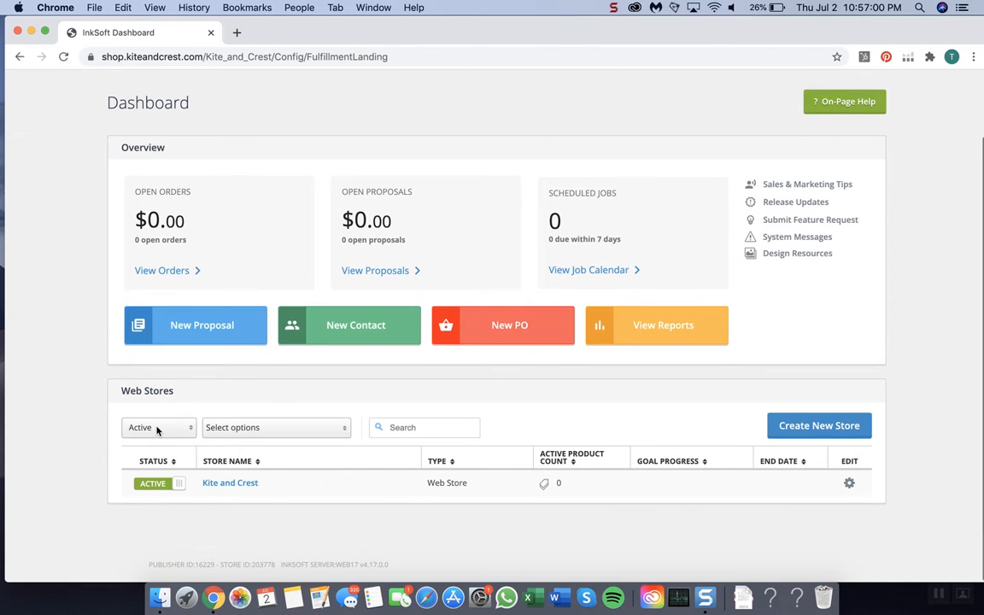
pyautogui.click(165, 429)
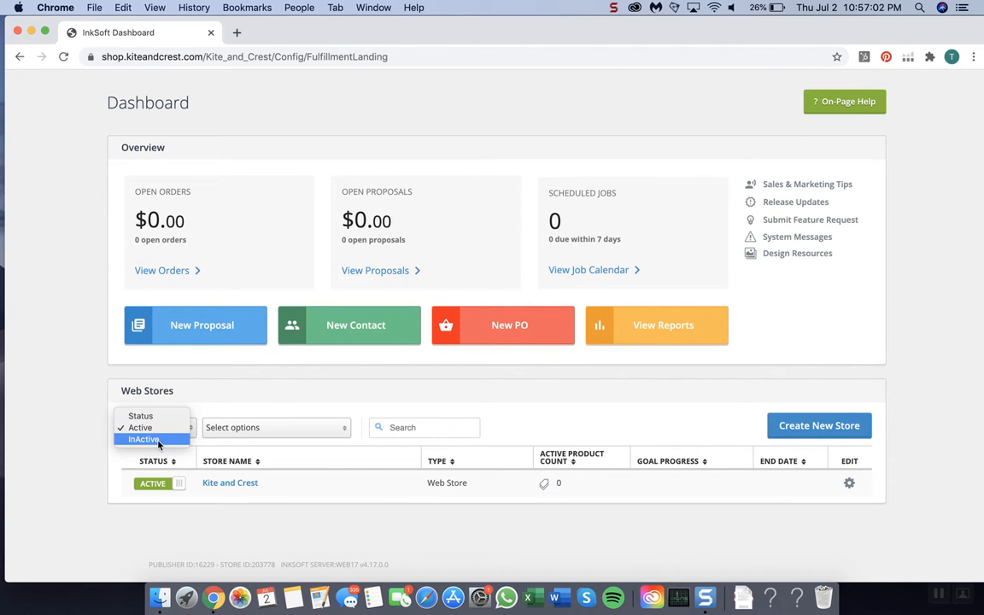
pyautogui.click(158, 439)
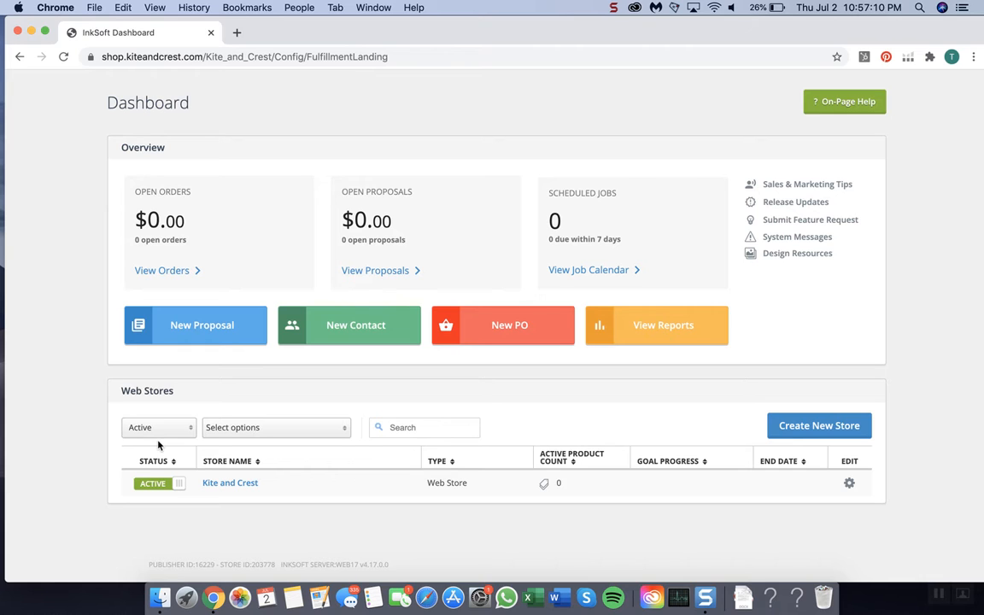
pyautogui.click(158, 444)
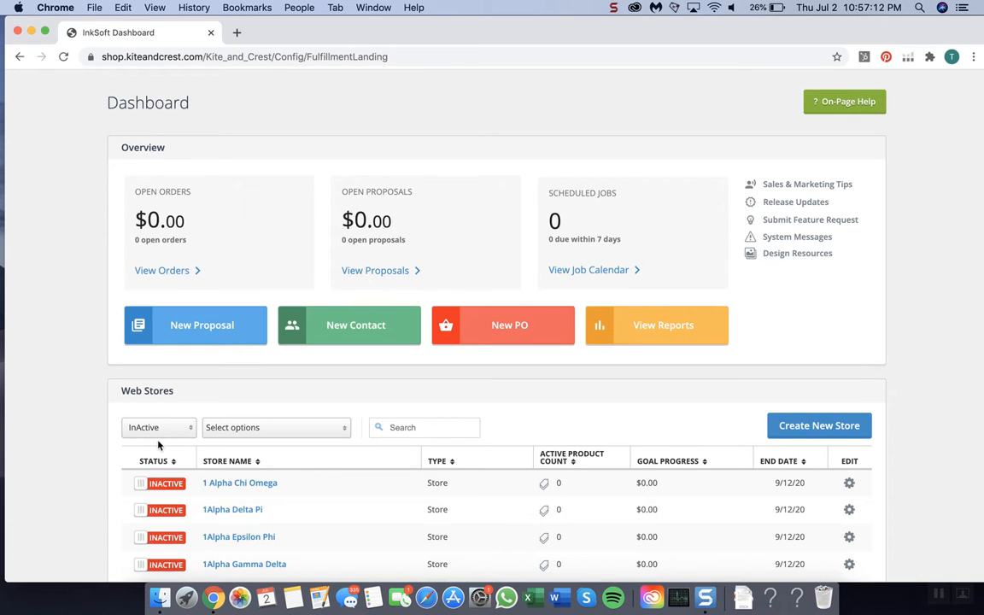
# Step: Open the 1 Alpha Chi Omega and 1Alpha Delta Pi stores in separate new browser tabs
pyautogui.scroll(-3, 257, 461)
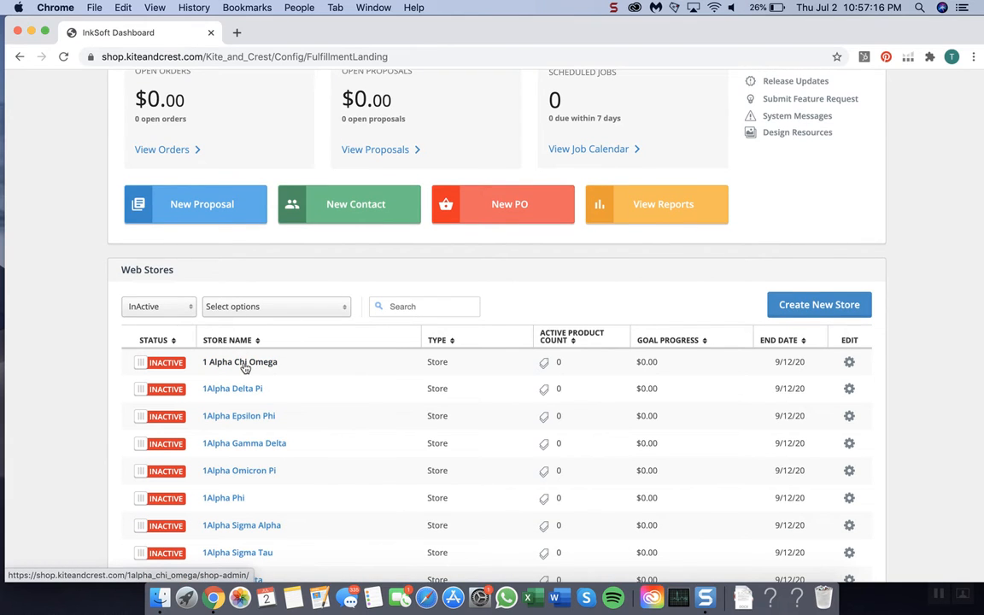
pyautogui.rightClick(245, 367)
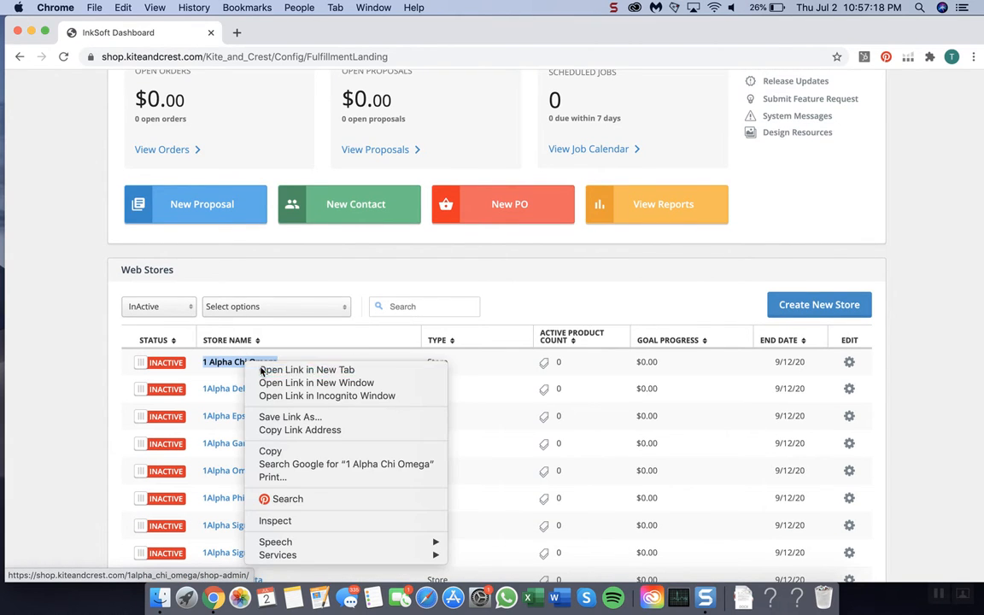
pyautogui.click(275, 368)
pyautogui.rightClick(240, 383)
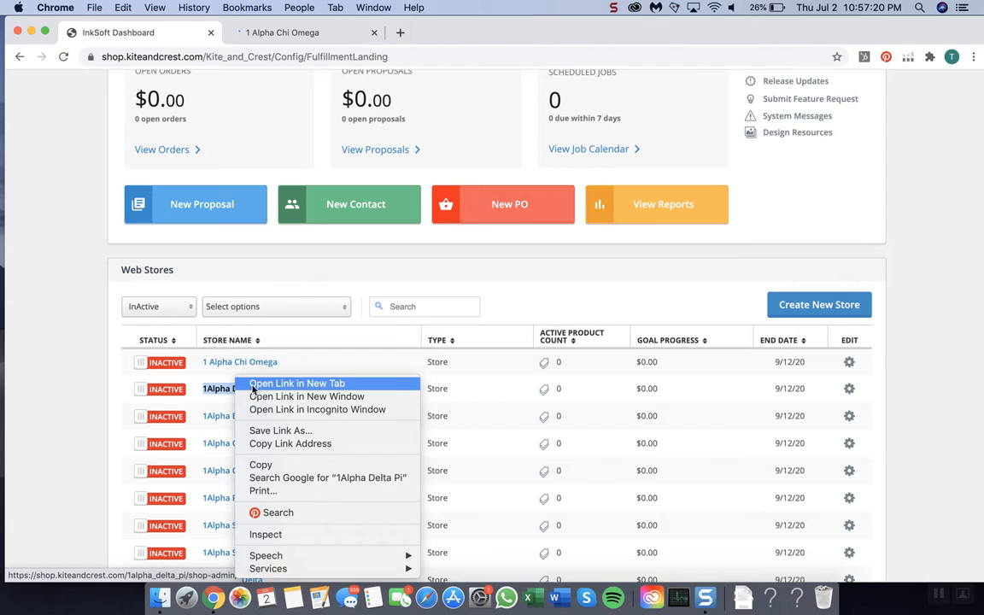
pyautogui.click(254, 385)
# Step: Compare the sorority stores whose names start with 1 against the Alpha Chi Omega university stores in the inactive store list
pyautogui.scroll(-1, 228, 354)
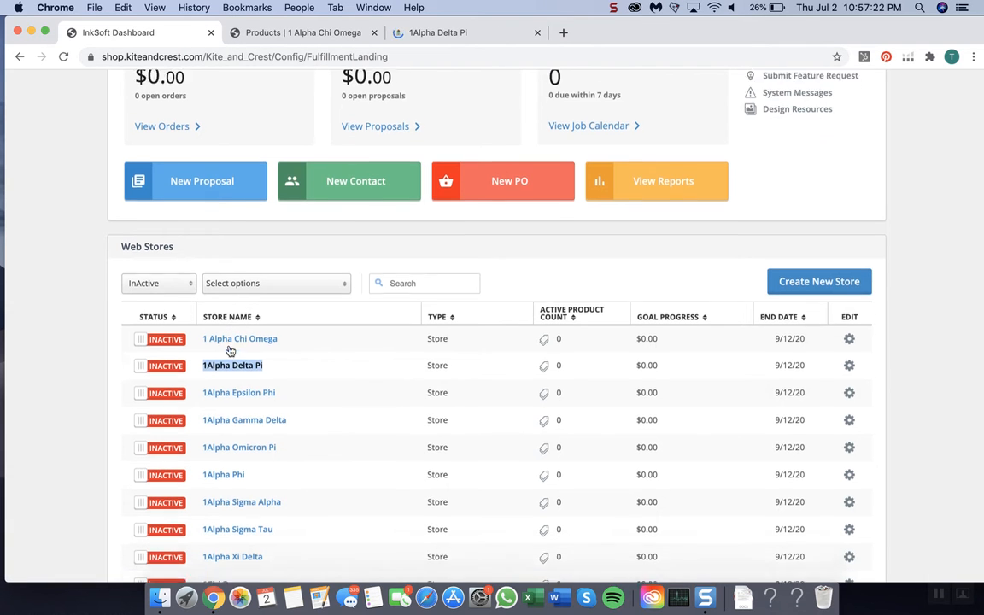
pyautogui.scroll(-1, 207, 335)
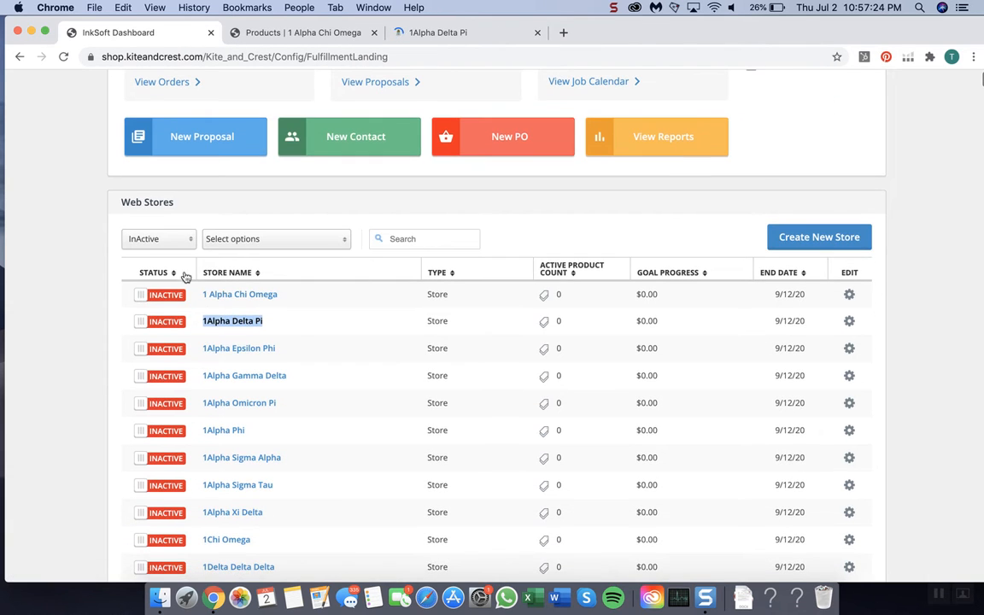
pyautogui.scroll(-15, 229, 292)
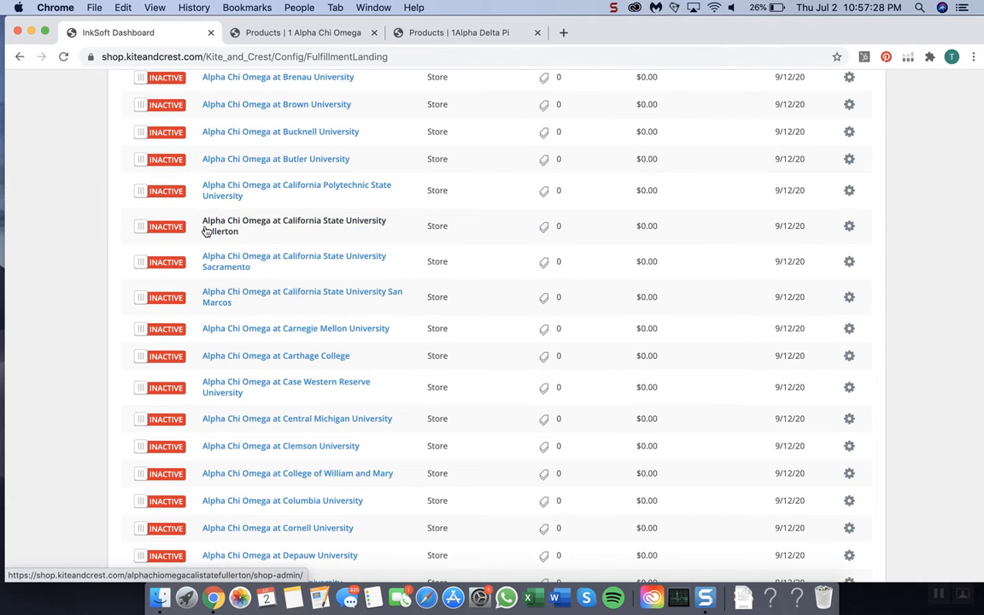
pyautogui.scroll(1, 206, 231)
pyautogui.scroll(10, 206, 230)
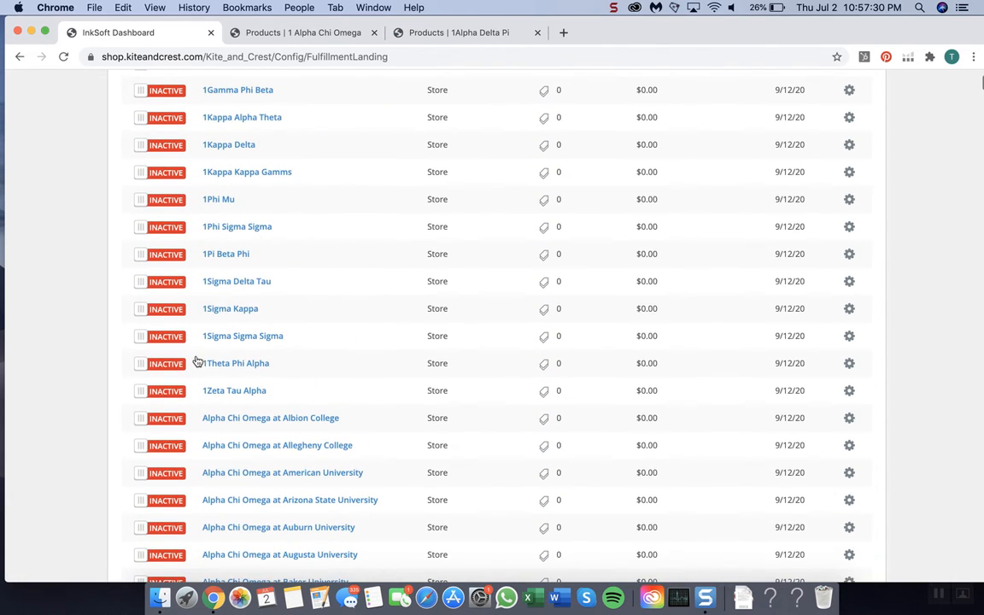
pyautogui.scroll(4, 218, 171)
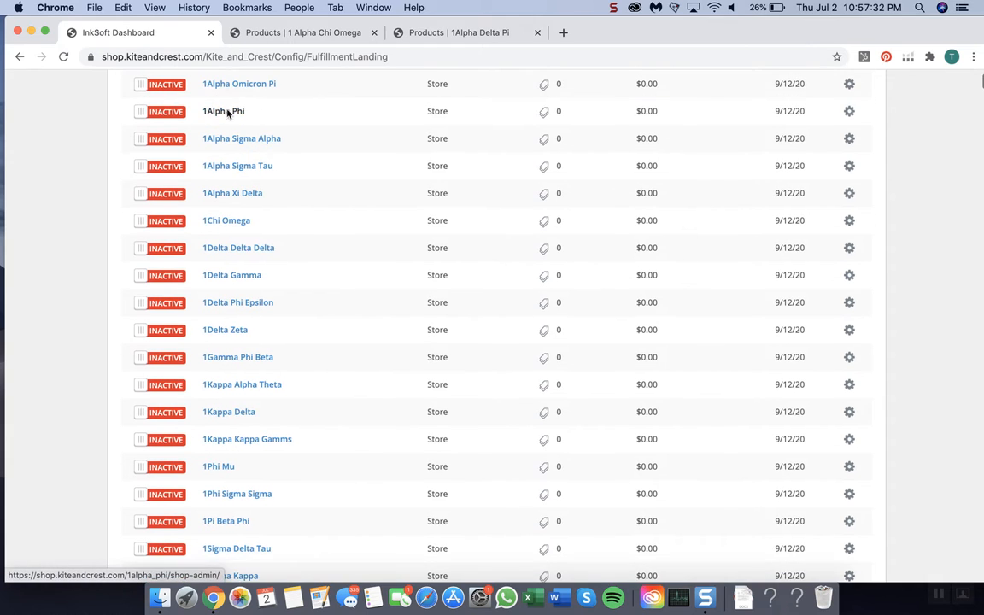
pyautogui.scroll(1, 212, 94)
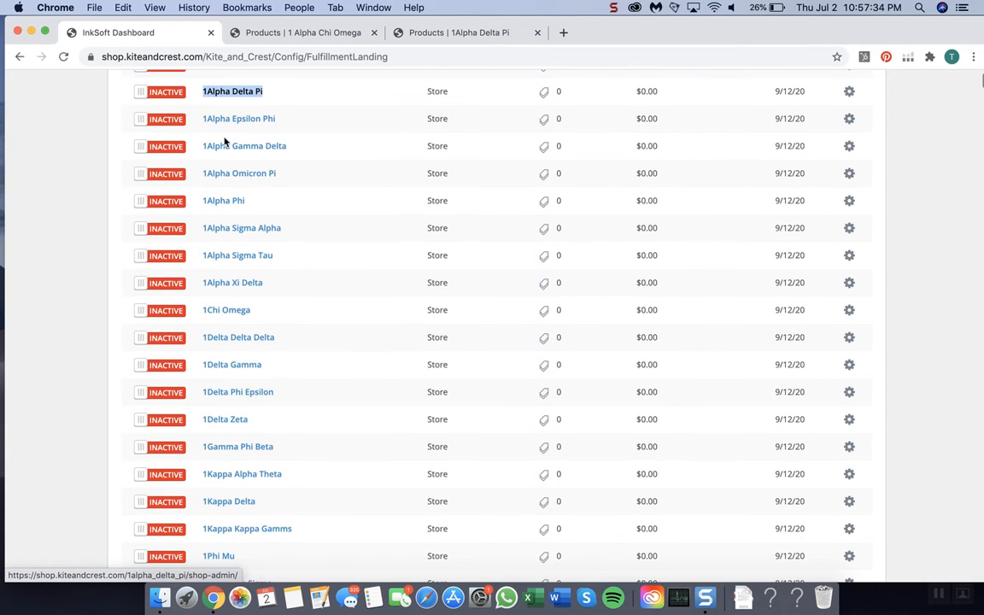
pyautogui.scroll(1, 224, 146)
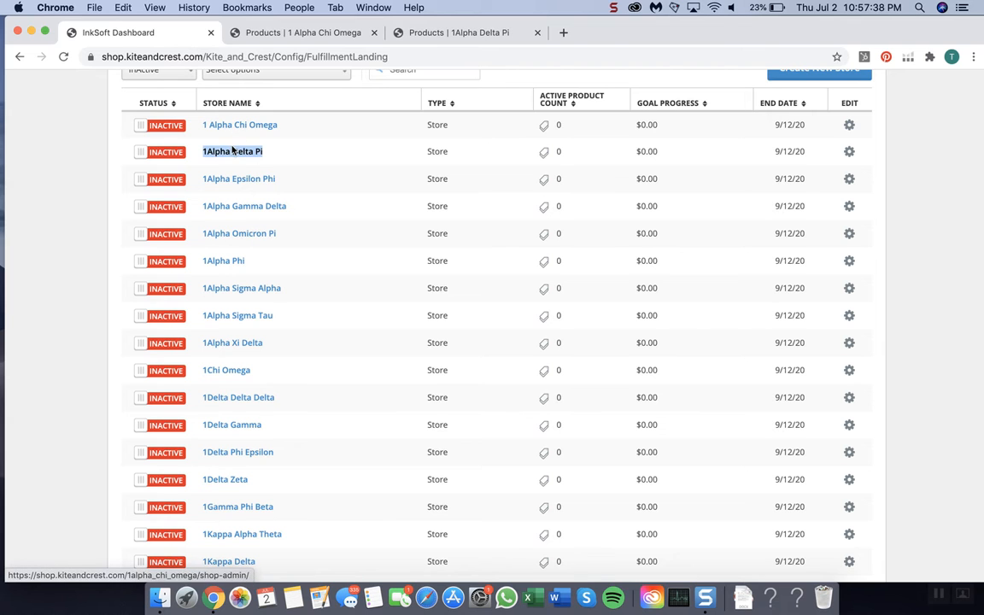
pyautogui.scroll(-5, 226, 384)
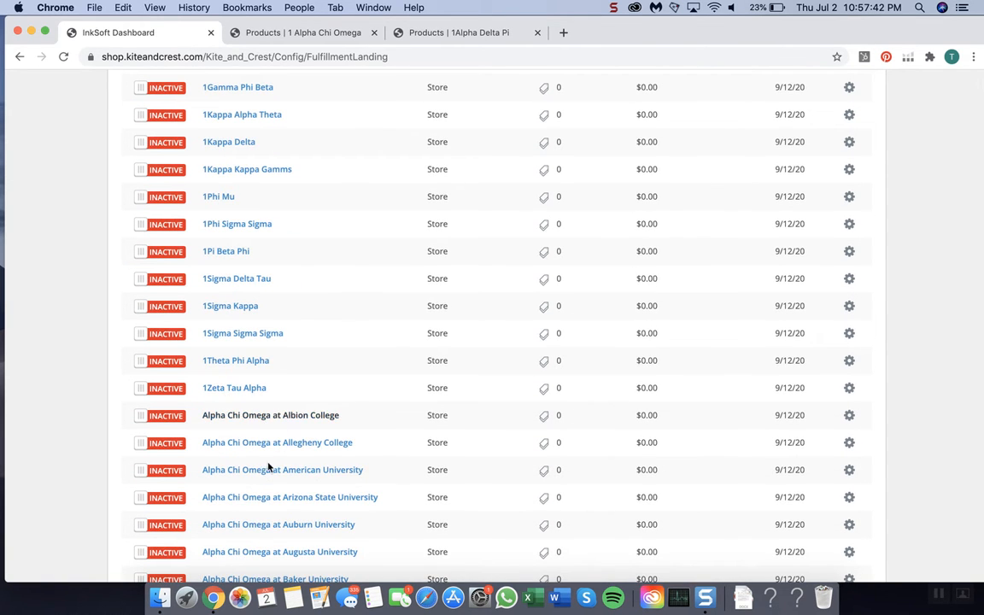
pyautogui.scroll(6, 256, 435)
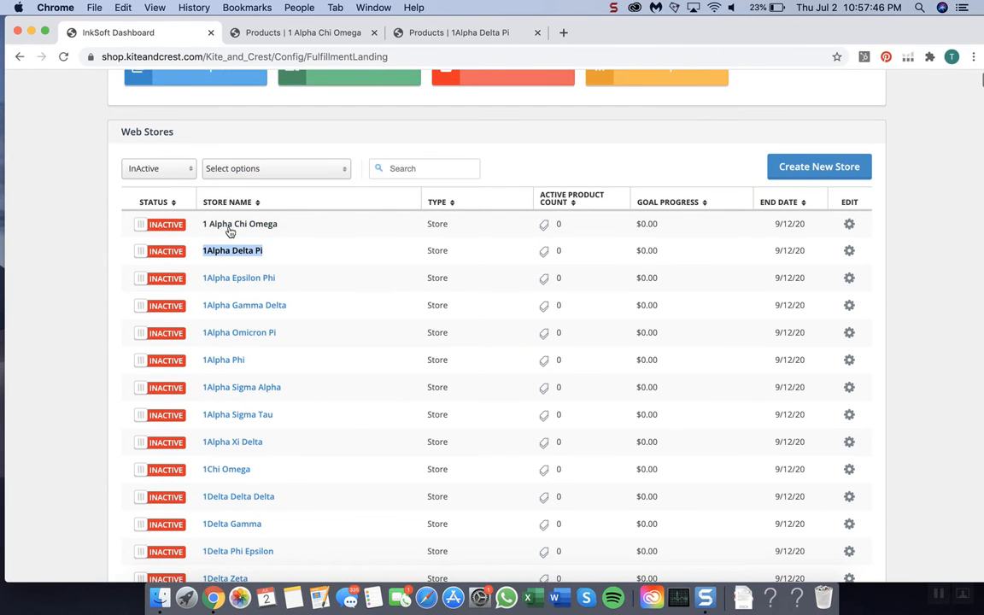
pyautogui.scroll(-10, 254, 222)
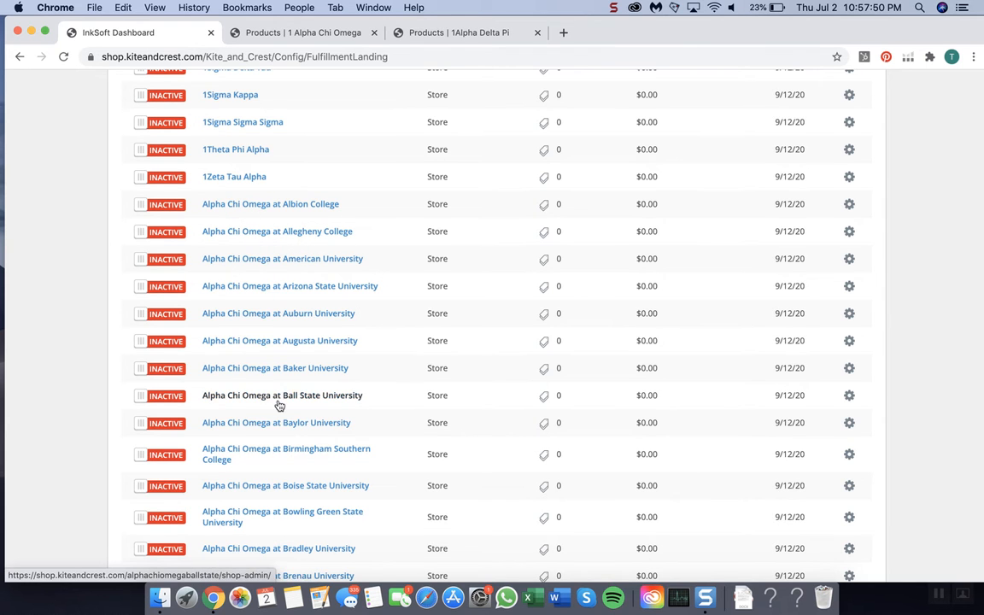
pyautogui.scroll(10, 273, 222)
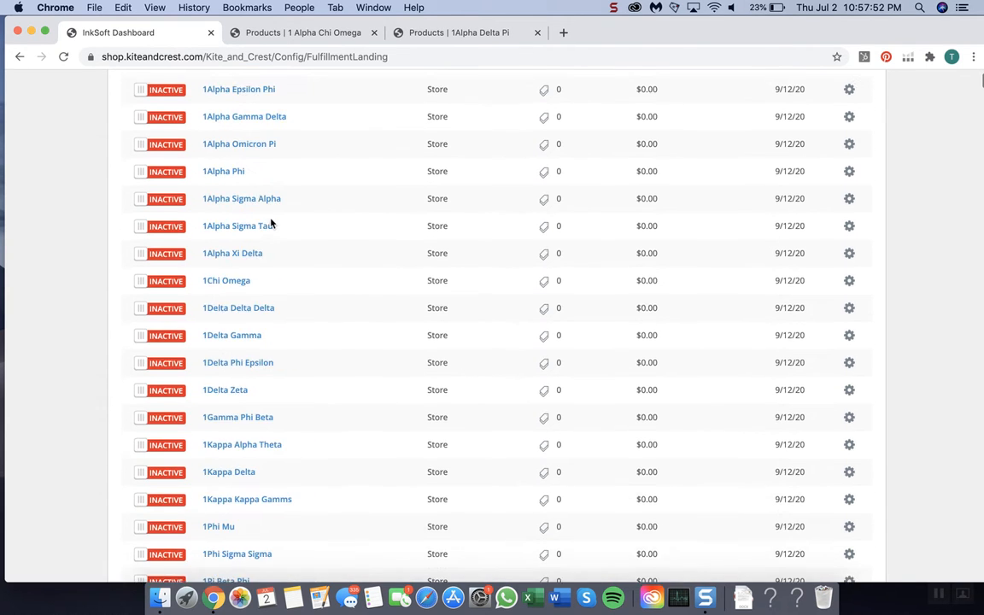
pyautogui.scroll(1, 270, 224)
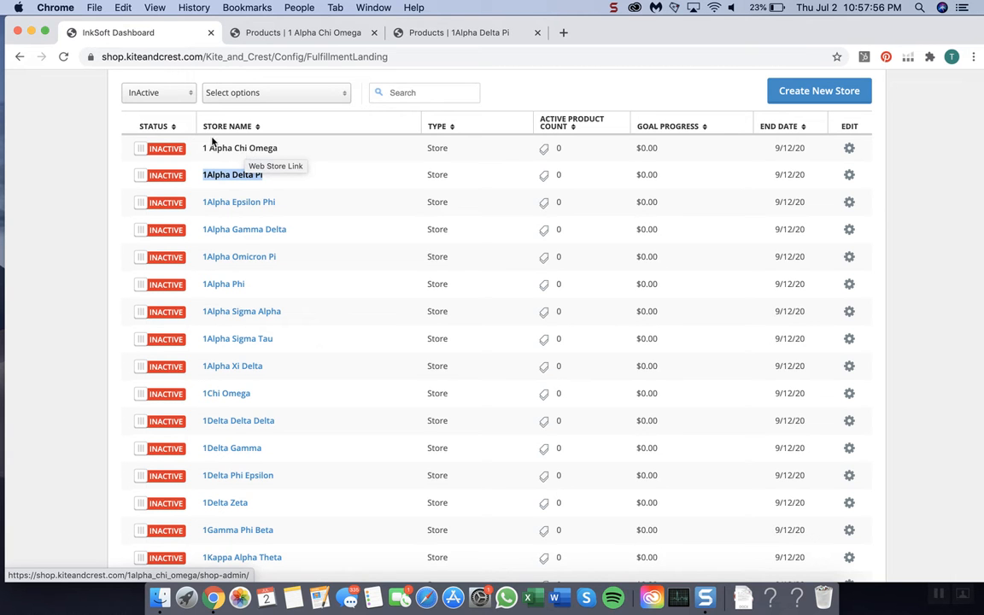
pyautogui.scroll(-8, 241, 157)
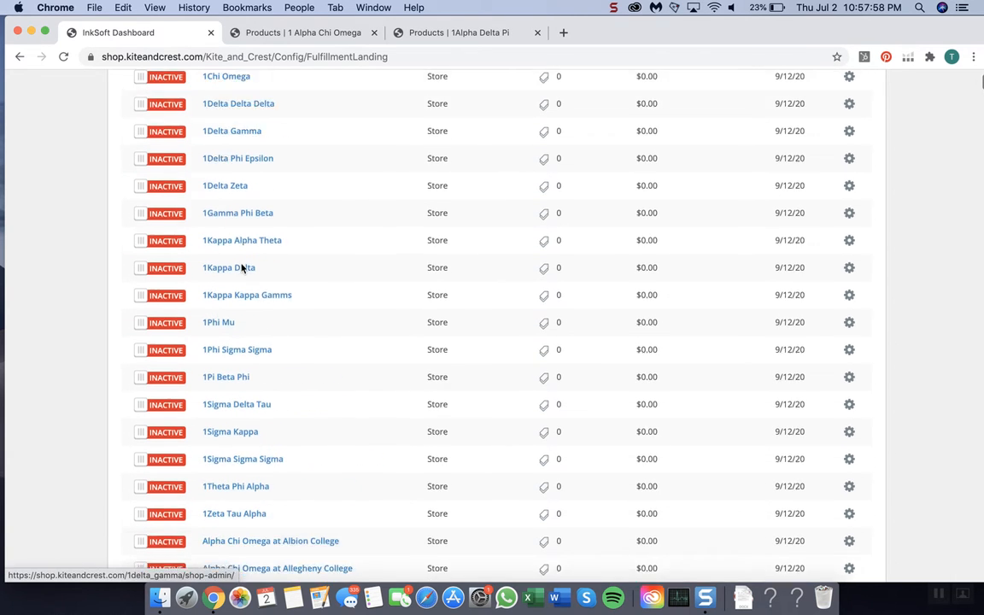
pyautogui.scroll(-8, 241, 267)
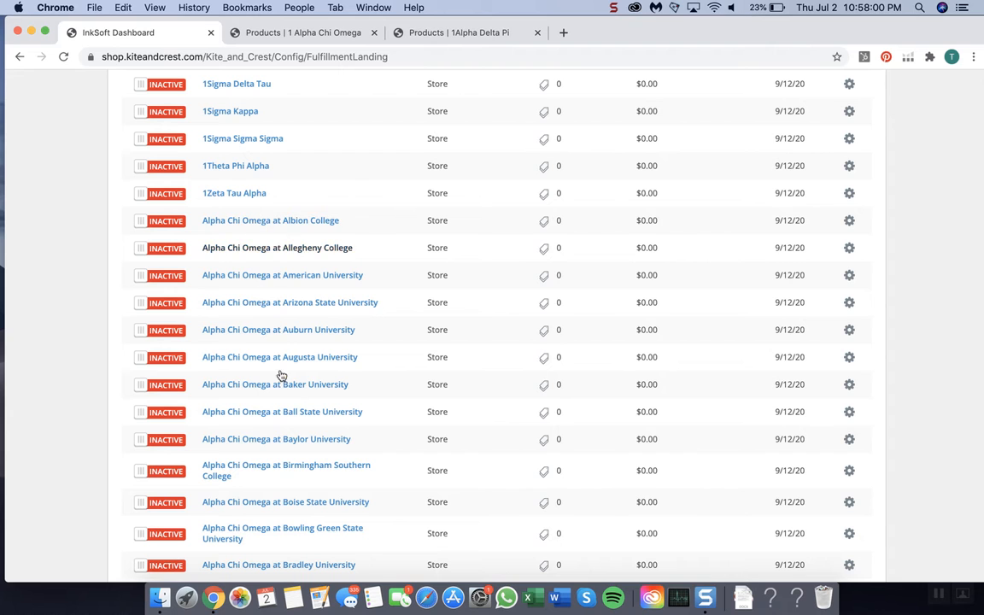
pyautogui.scroll(-6, 307, 479)
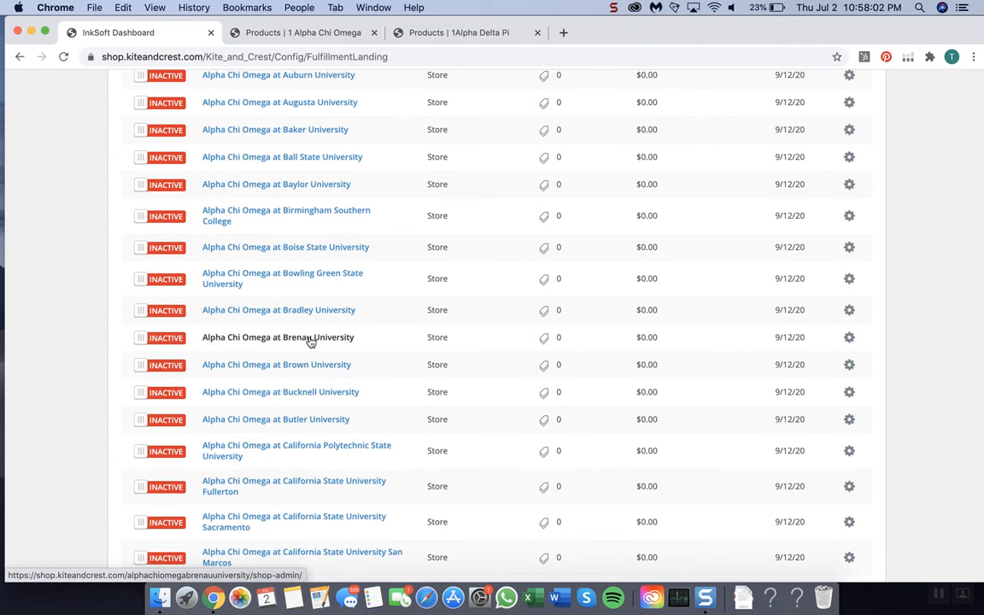
pyautogui.scroll(20, 310, 341)
# Step: Review how the inactive list continues through the Alpha Delta Pi and Alpha Gamma Delta university stores
pyautogui.scroll(-2, 236, 399)
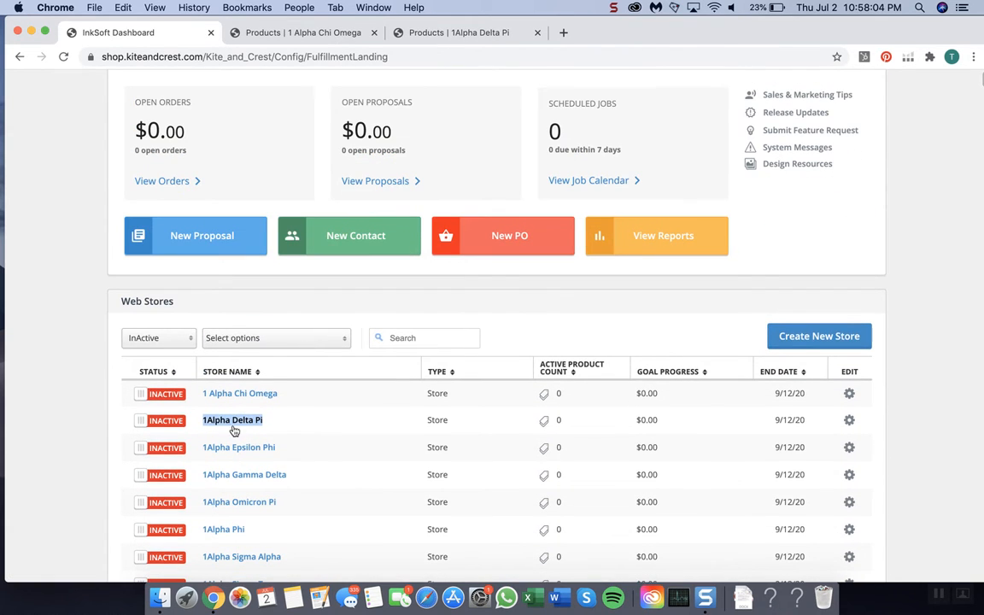
pyautogui.scroll(-20, 234, 430)
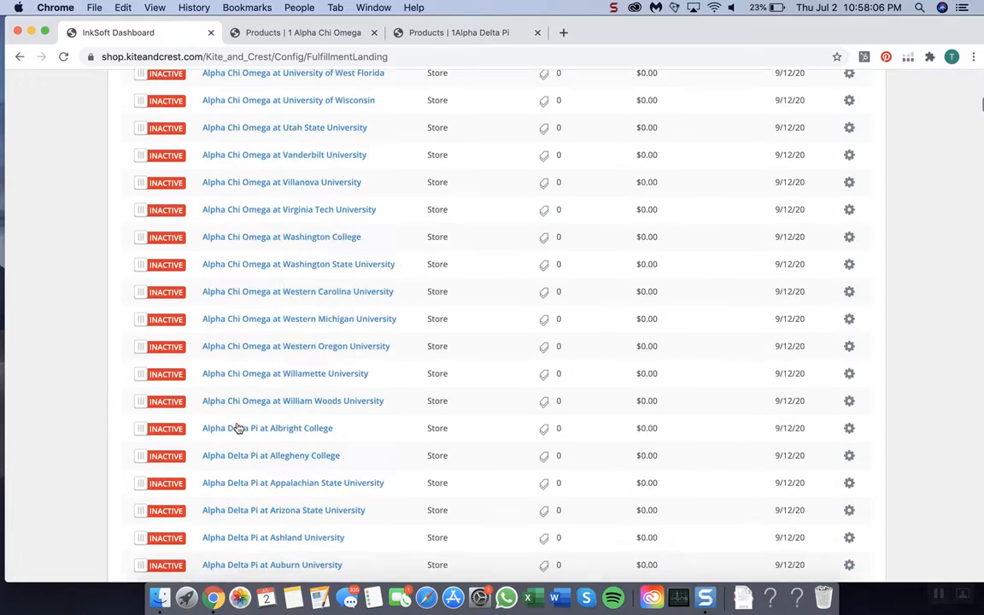
pyautogui.scroll(-10, 238, 428)
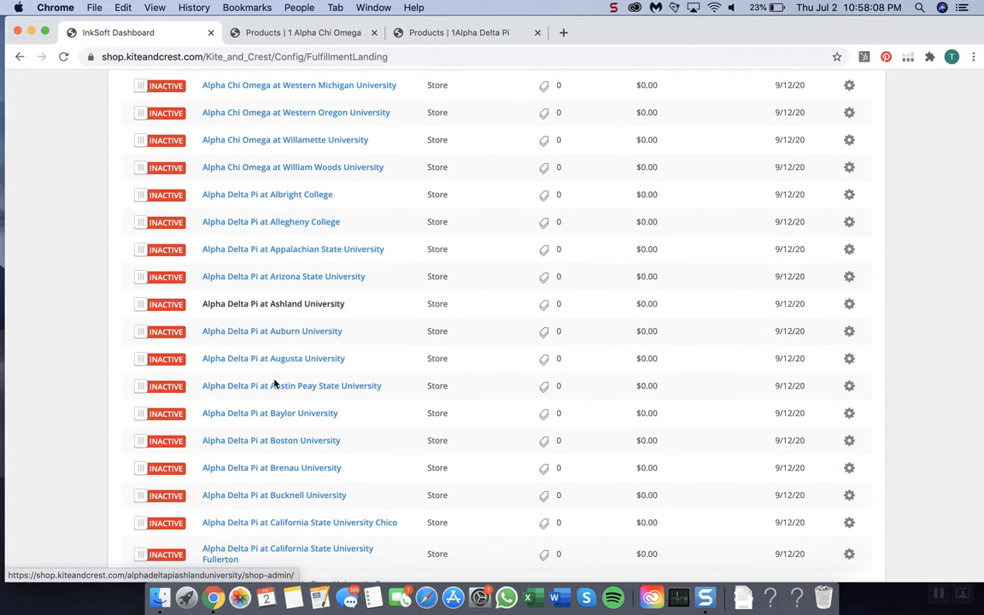
pyautogui.scroll(-20, 268, 368)
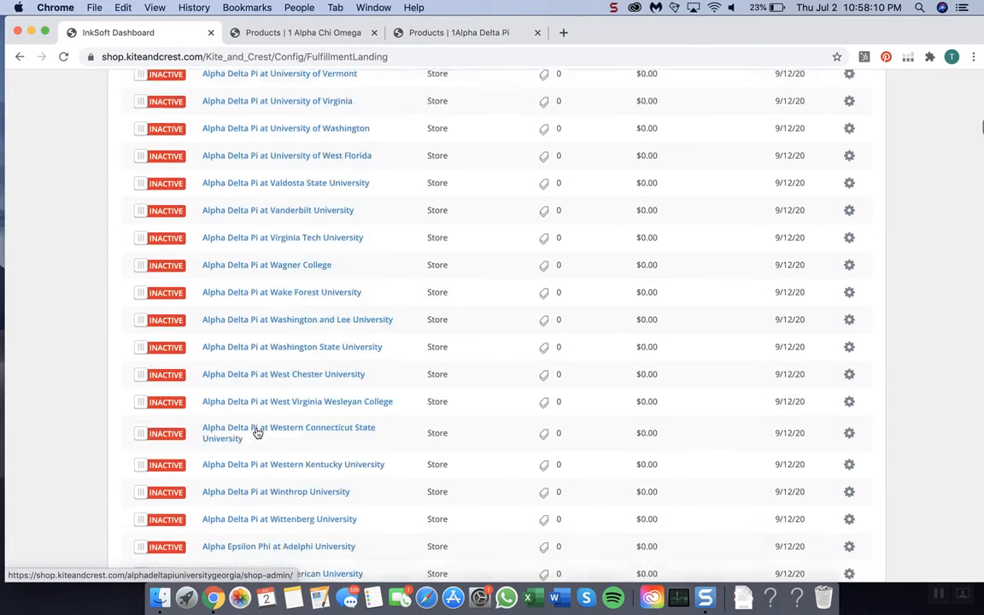
pyautogui.scroll(-20, 256, 433)
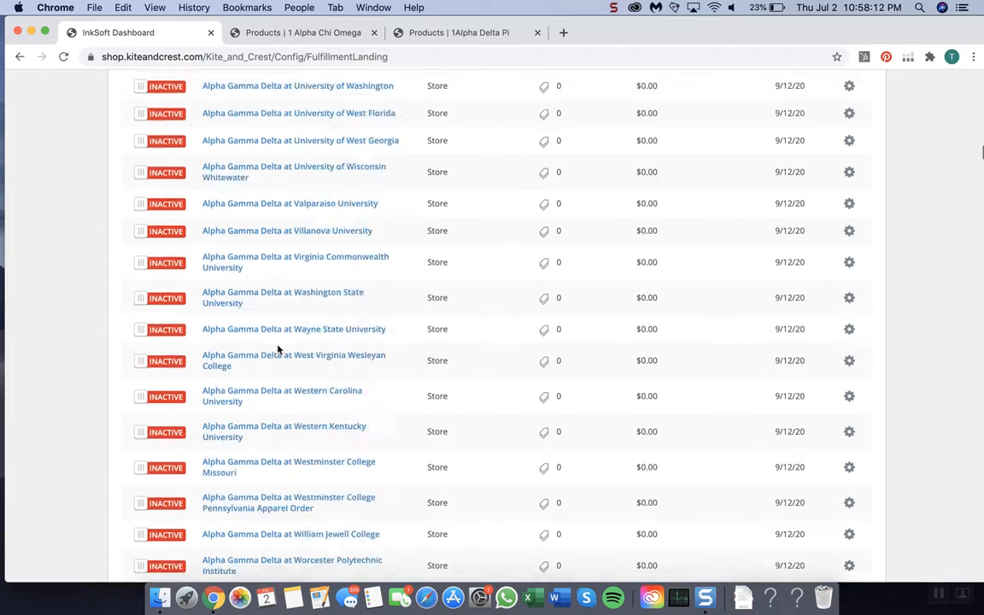
# Step: Examine the inactive list across the Alpha Gamma Delta, Alpha Xi Delta and Chi Omega university stores and the main stores starting with 1
pyautogui.scroll(-20, 277, 349)
pyautogui.scroll(-20, 291, 520)
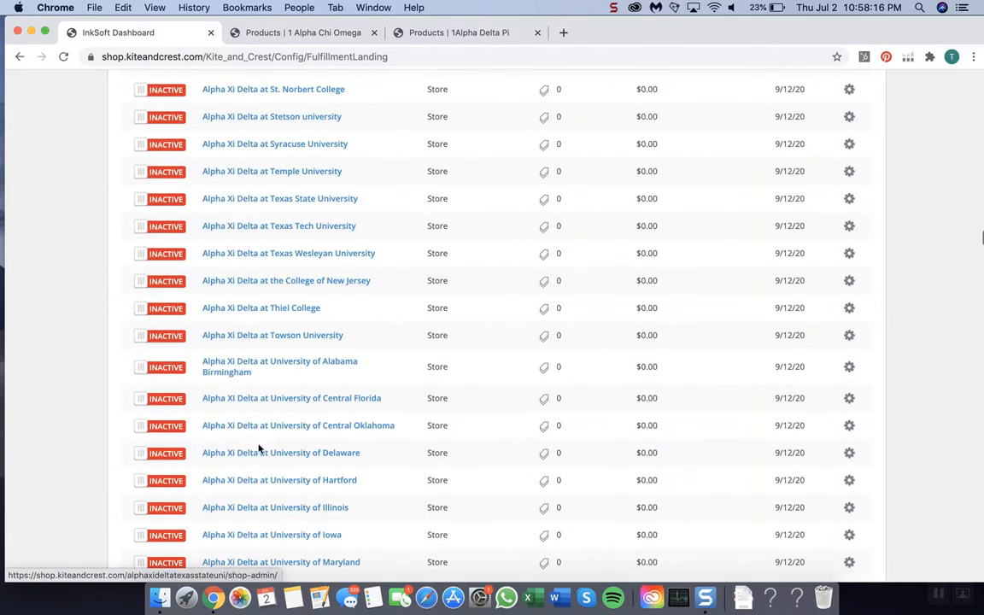
pyautogui.scroll(-20, 279, 430)
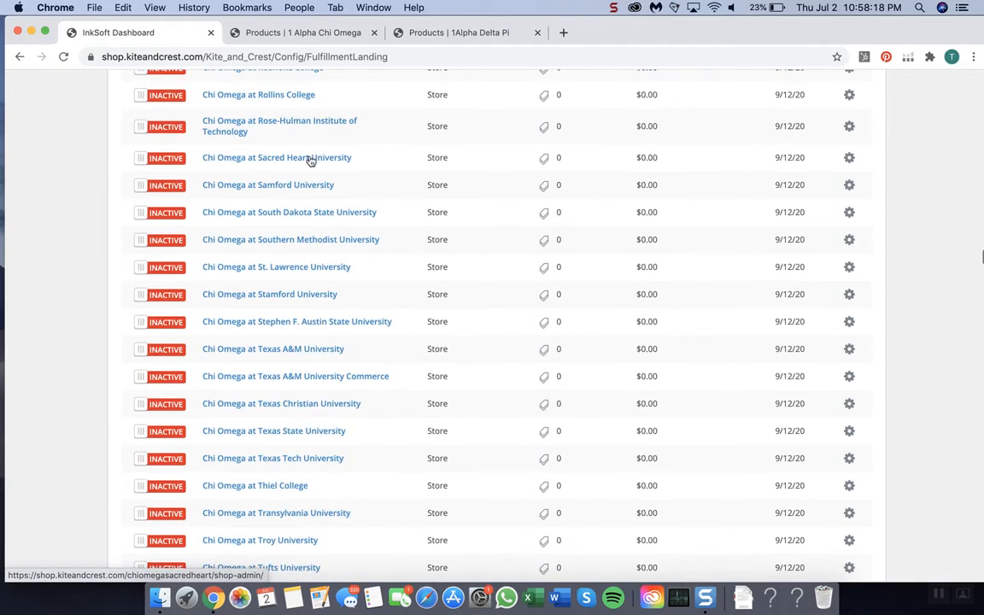
pyautogui.scroll(20, 311, 162)
pyautogui.scroll(20, 310, 160)
pyautogui.scroll(20, 310, 160)
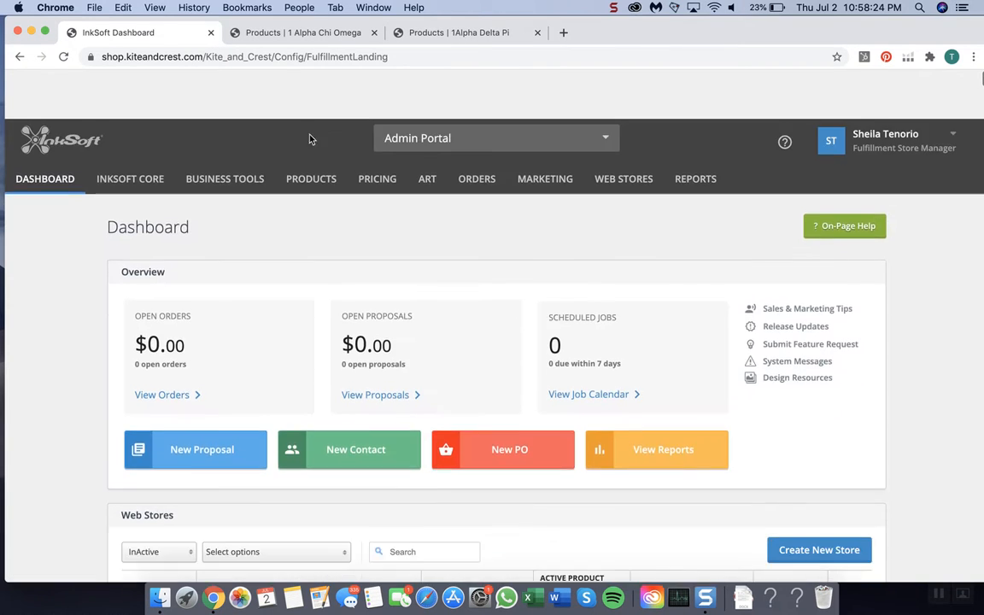
pyautogui.scroll(-2, 278, 120)
pyautogui.click(261, 34)
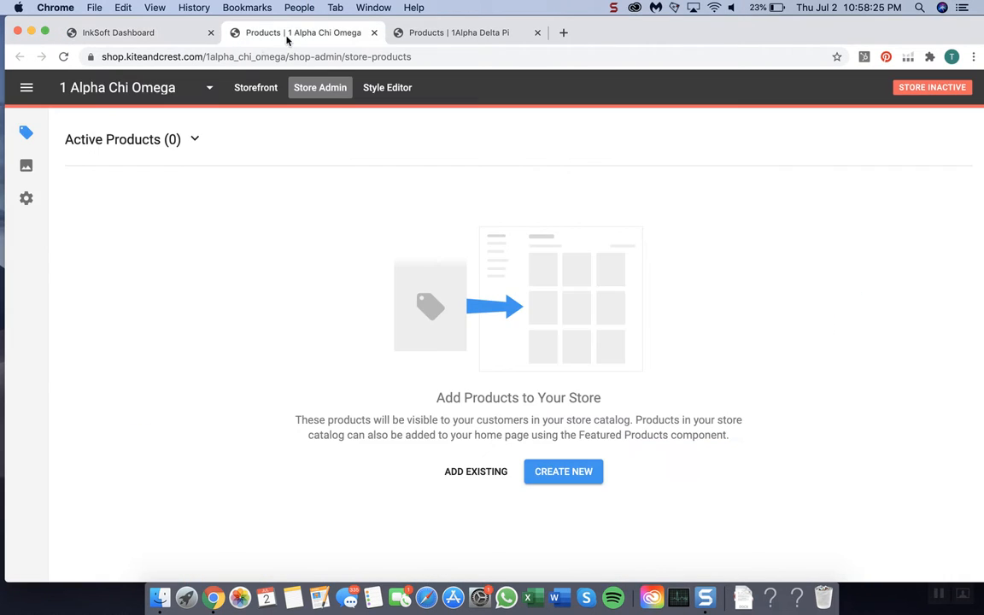
pyautogui.click(168, 38)
pyautogui.scroll(-5, 232, 354)
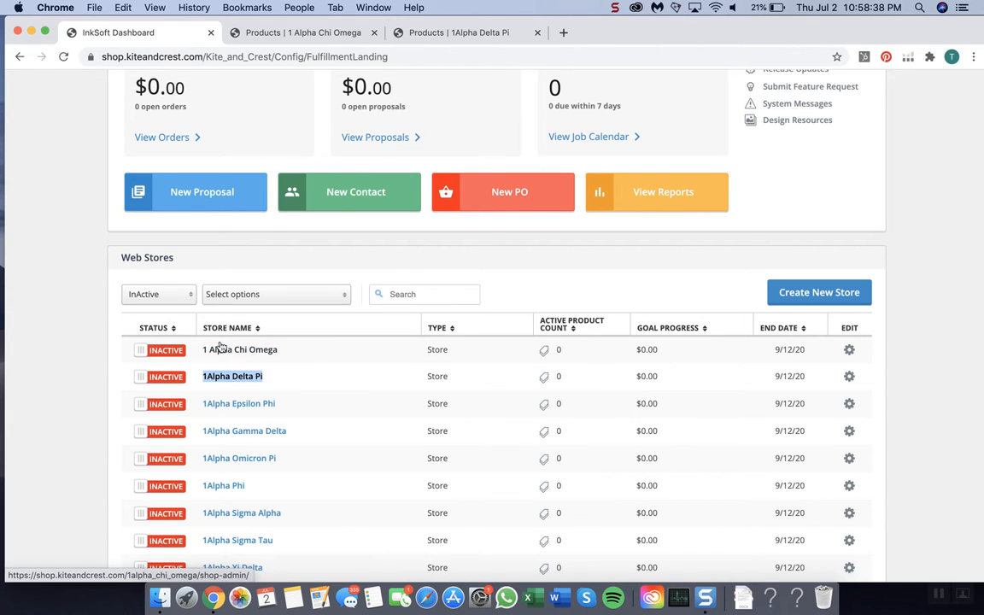
pyautogui.scroll(-15, 246, 349)
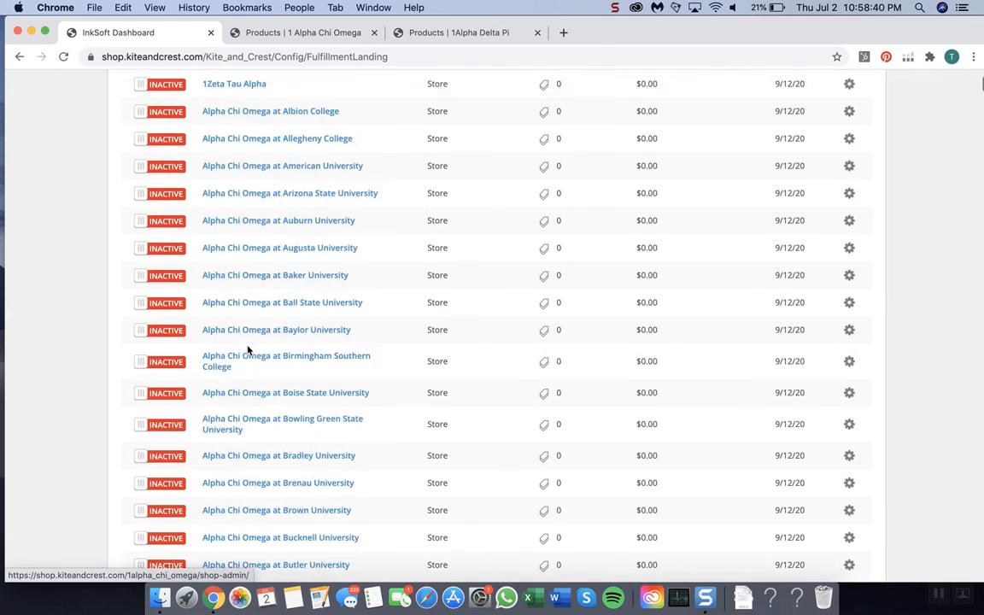
pyautogui.scroll(20, 254, 433)
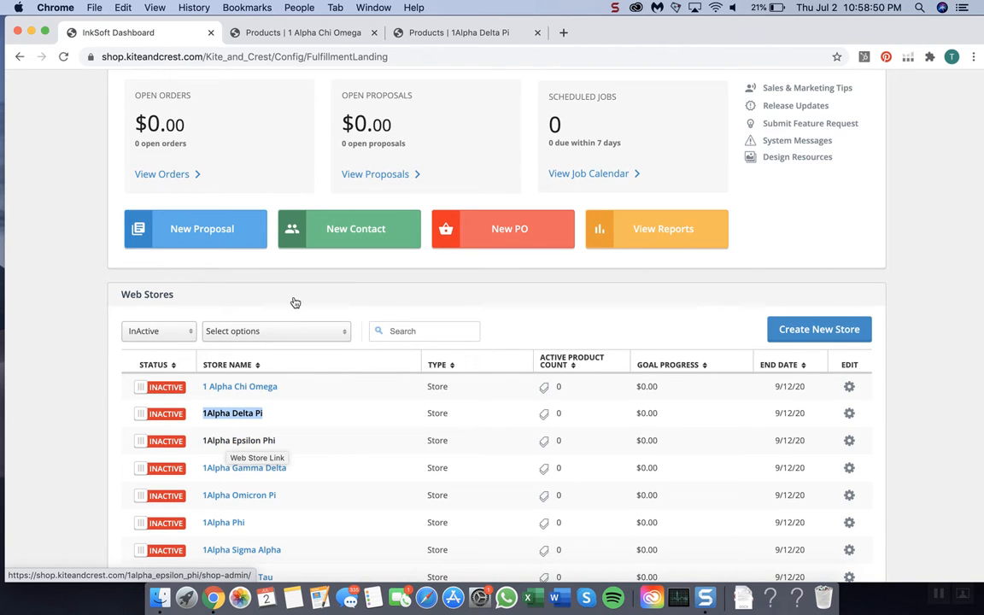
# Step: Open the custom Thank You Message for editing in the Store Policies of the 1 Alpha Chi Omega store
pyautogui.click(318, 34)
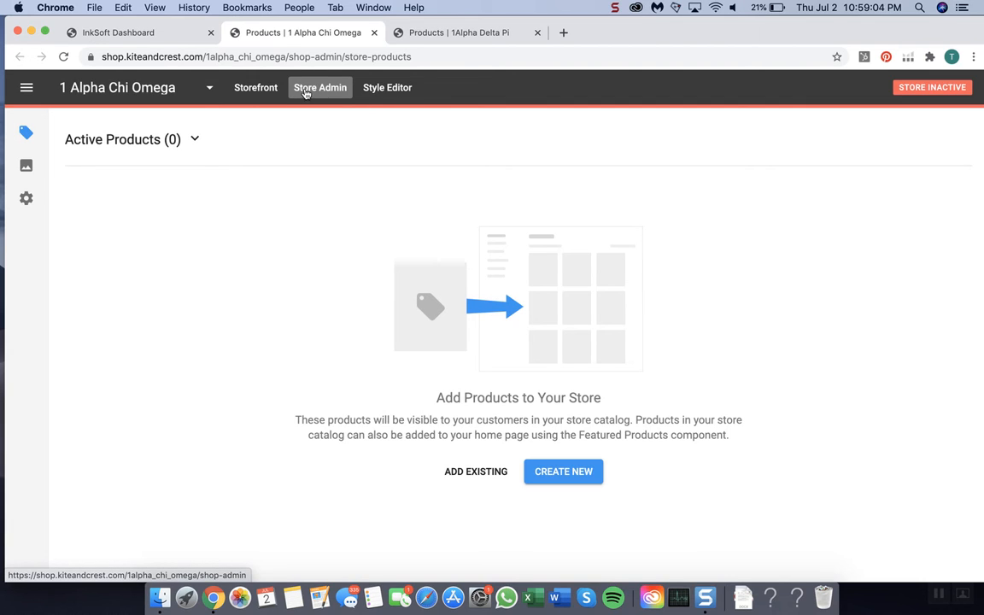
pyautogui.click(26, 198)
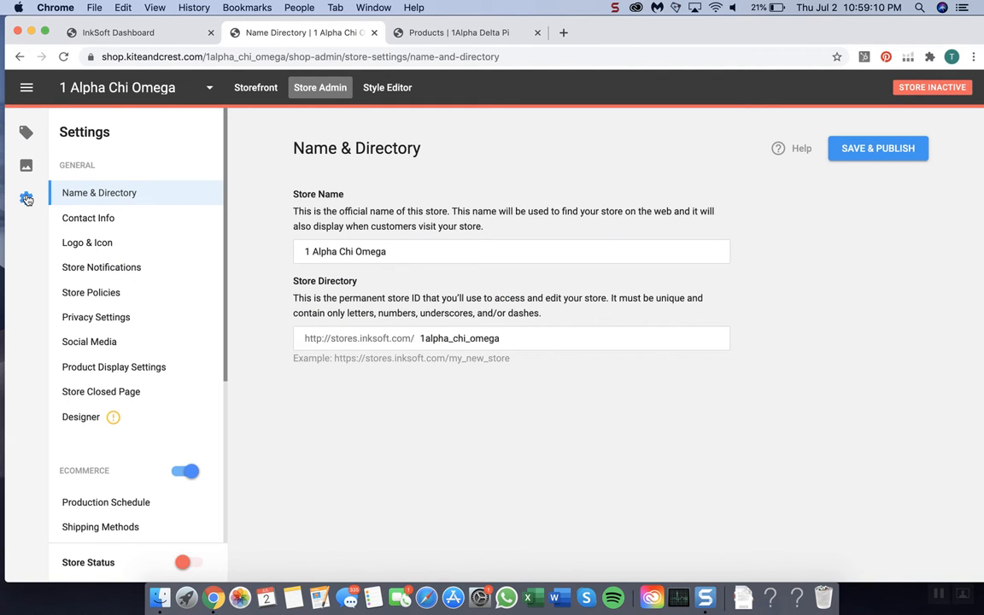
pyautogui.click(104, 295)
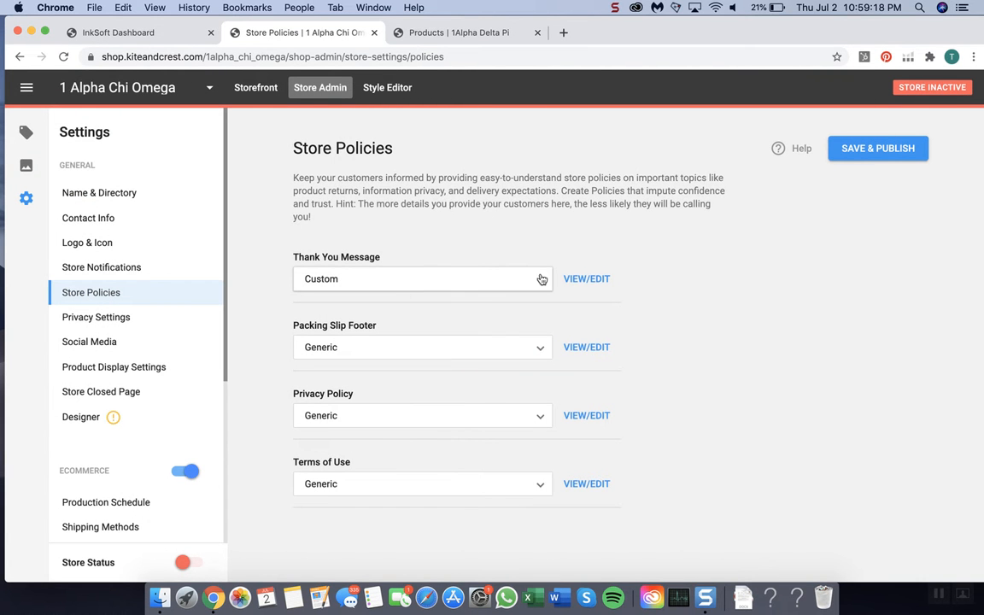
pyautogui.click(587, 281)
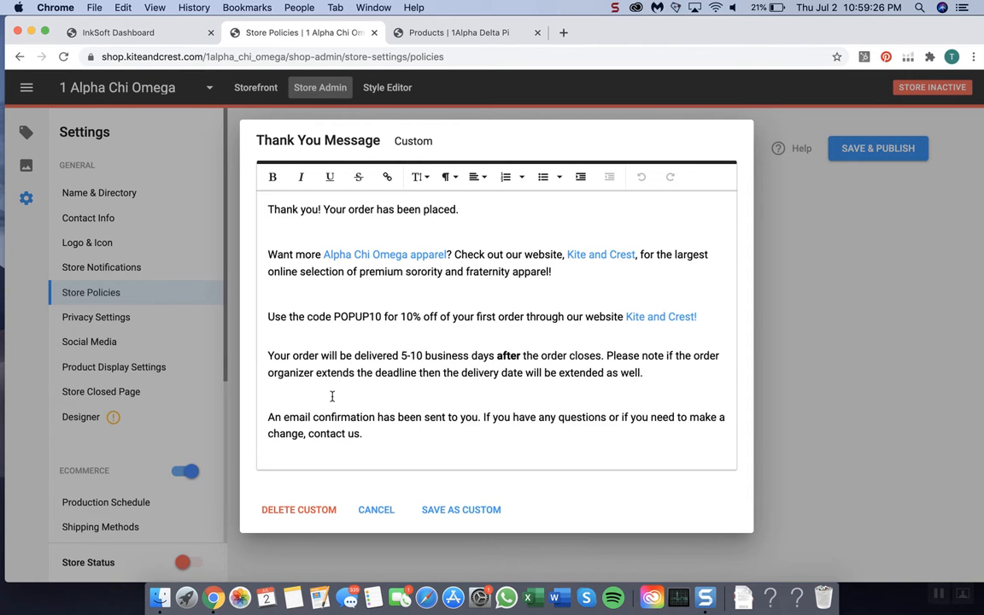
# Step: Open the custom Thank You Message for editing in the Store Policies of the 1Alpha Delta Pi store
pyautogui.click(140, 38)
pyautogui.scroll(-15, 164, 409)
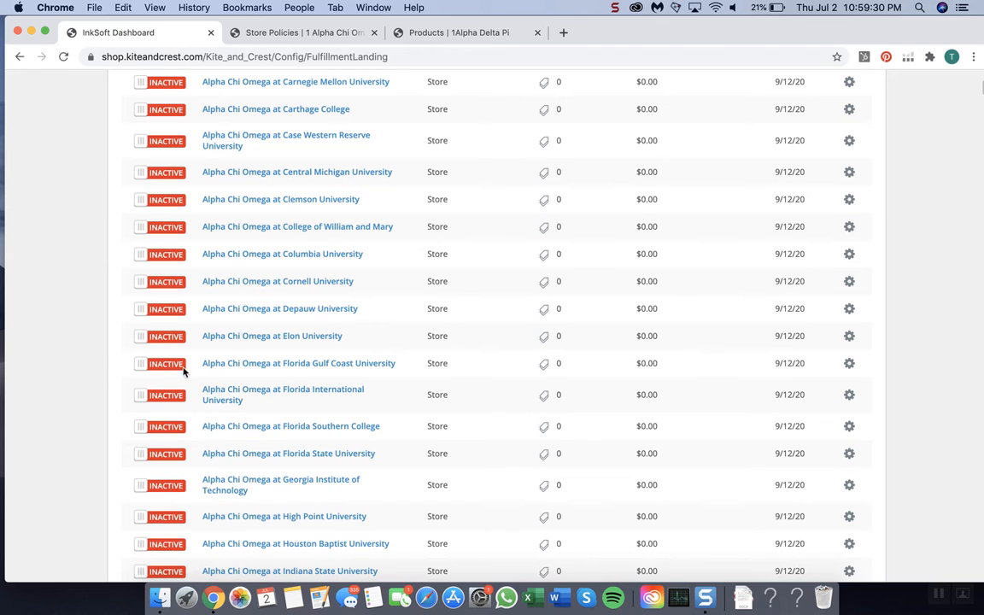
pyautogui.scroll(-12, 238, 406)
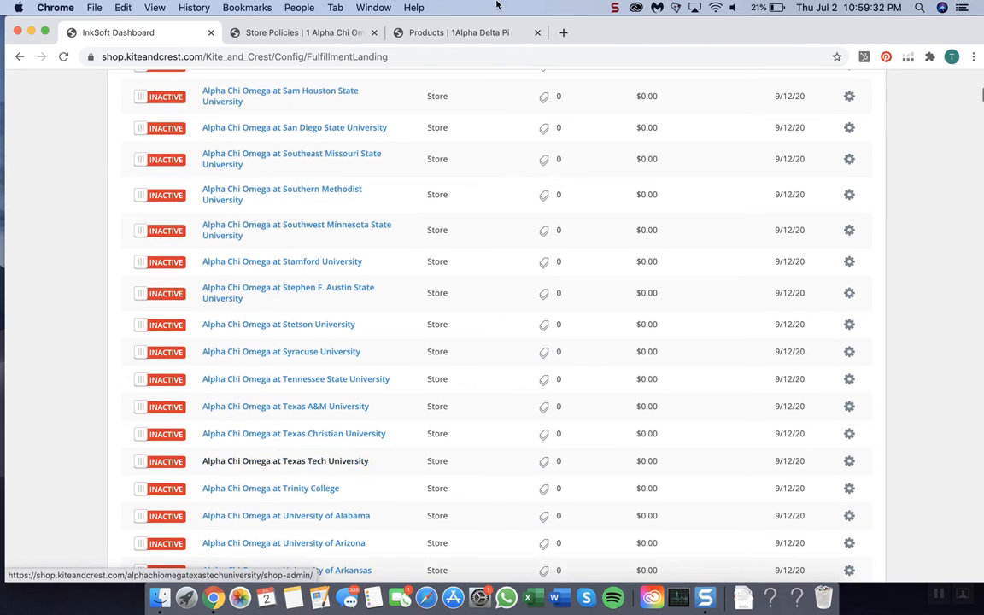
pyautogui.click(446, 32)
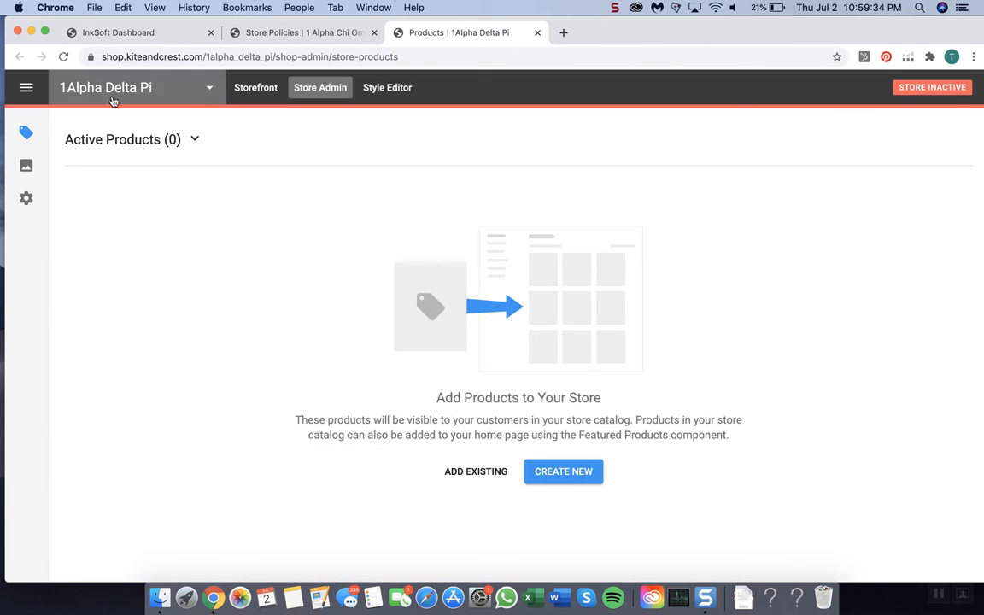
pyautogui.click(26, 197)
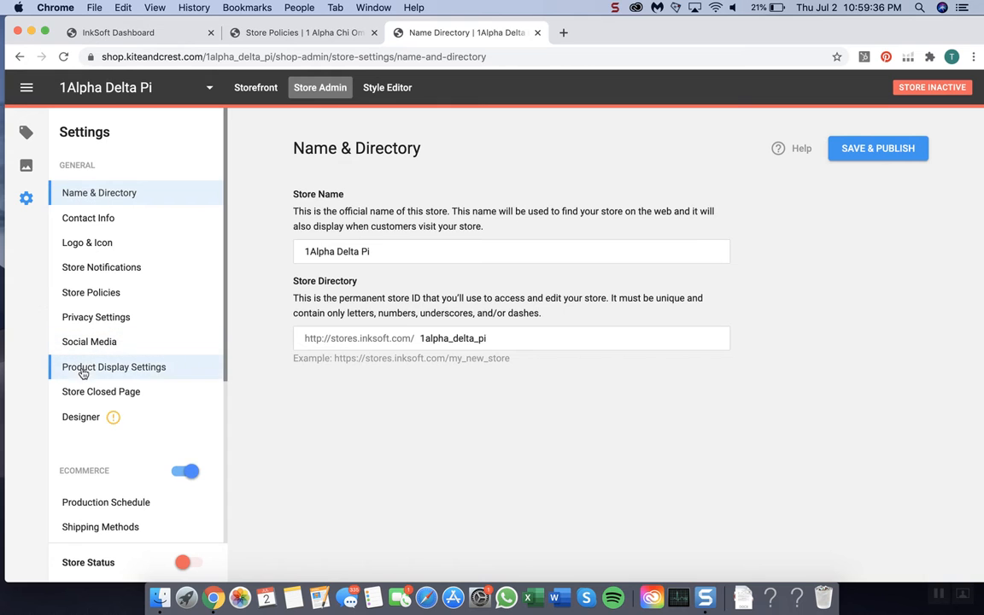
pyautogui.click(101, 290)
pyautogui.click(589, 280)
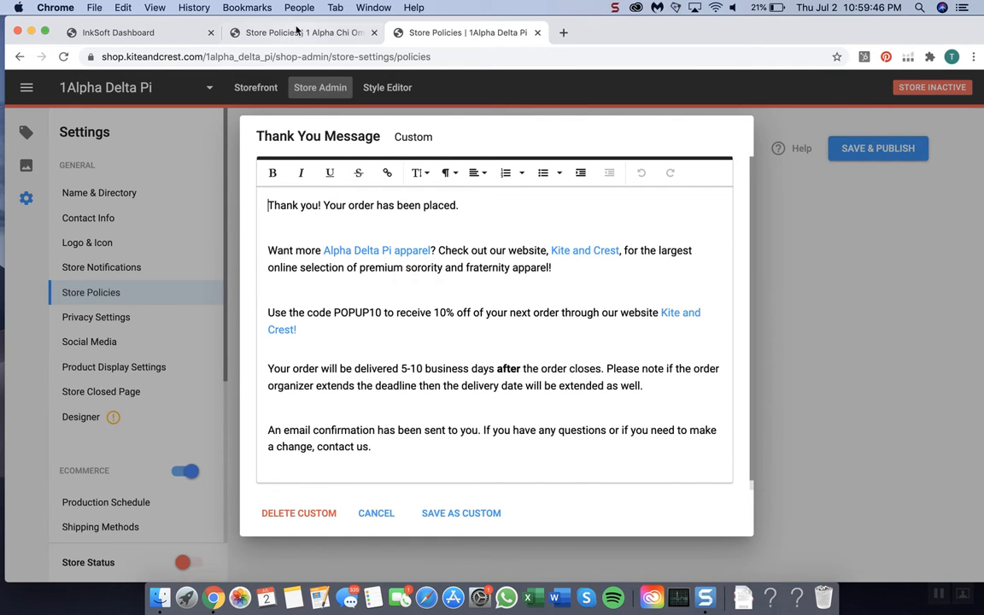
# Step: Review the 1 Alpha Chi Omega message and check which university stores in the inactive list belong to each main organization store
pyautogui.click(296, 31)
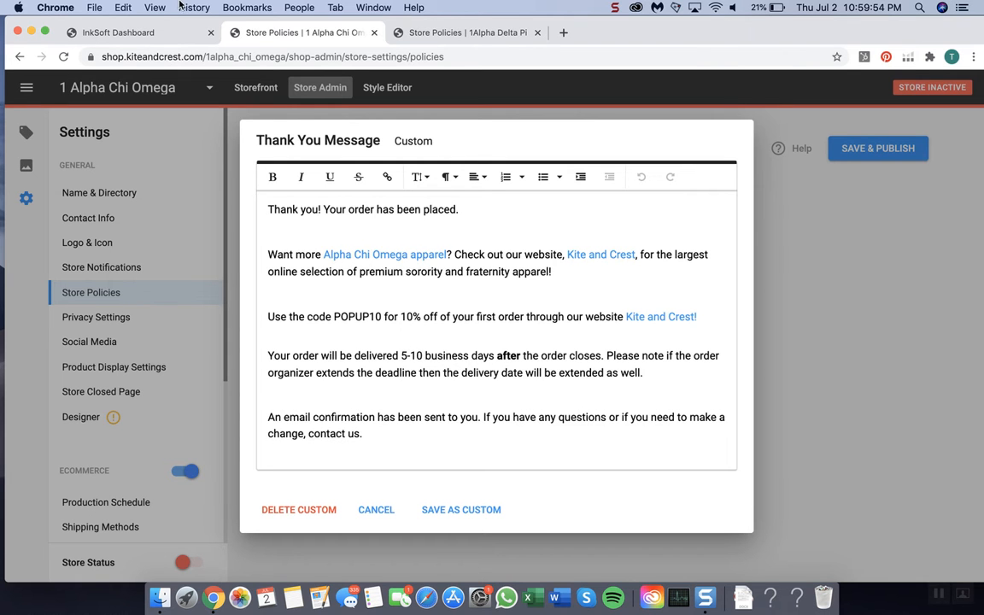
pyautogui.click(127, 32)
pyautogui.scroll(10, 218, 226)
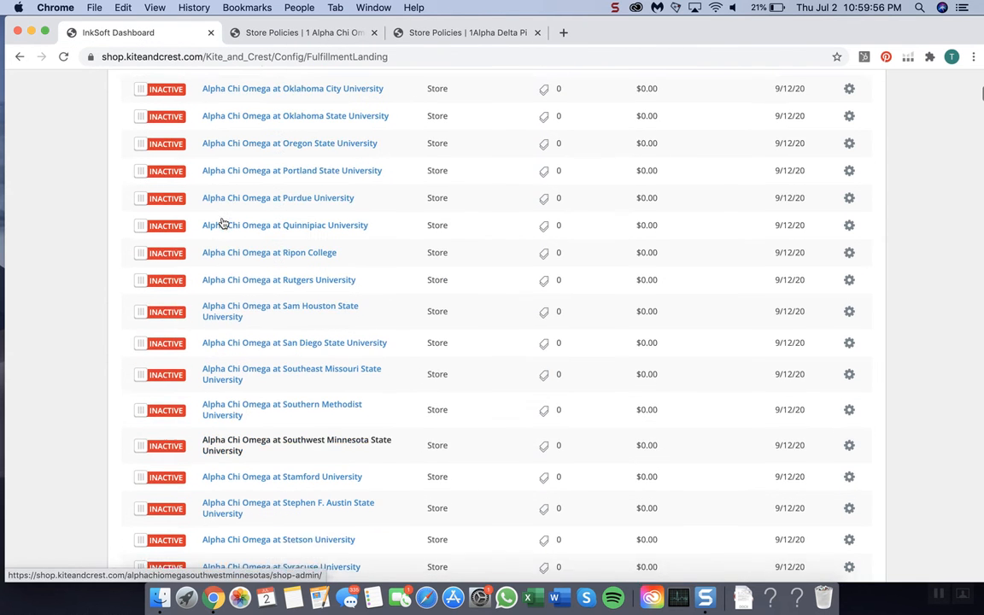
pyautogui.scroll(6, 219, 147)
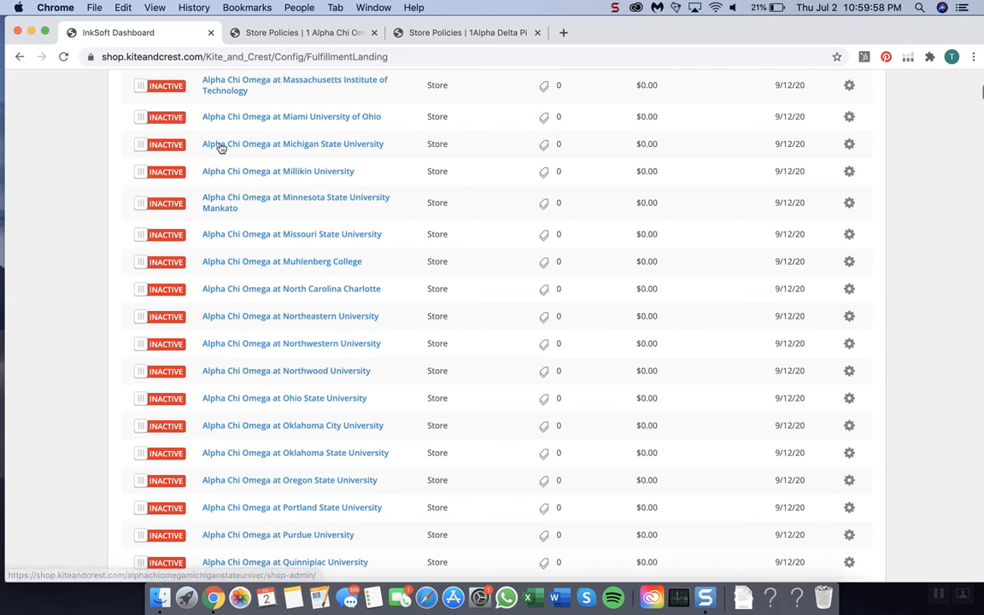
pyautogui.scroll(2, 238, 185)
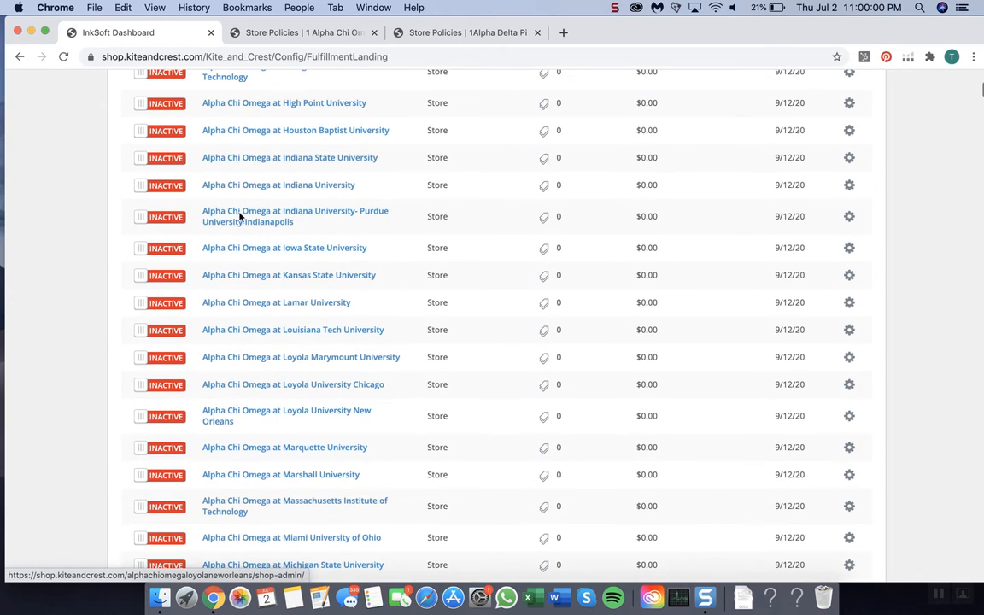
pyautogui.scroll(-20, 265, 432)
pyautogui.scroll(-8, 266, 441)
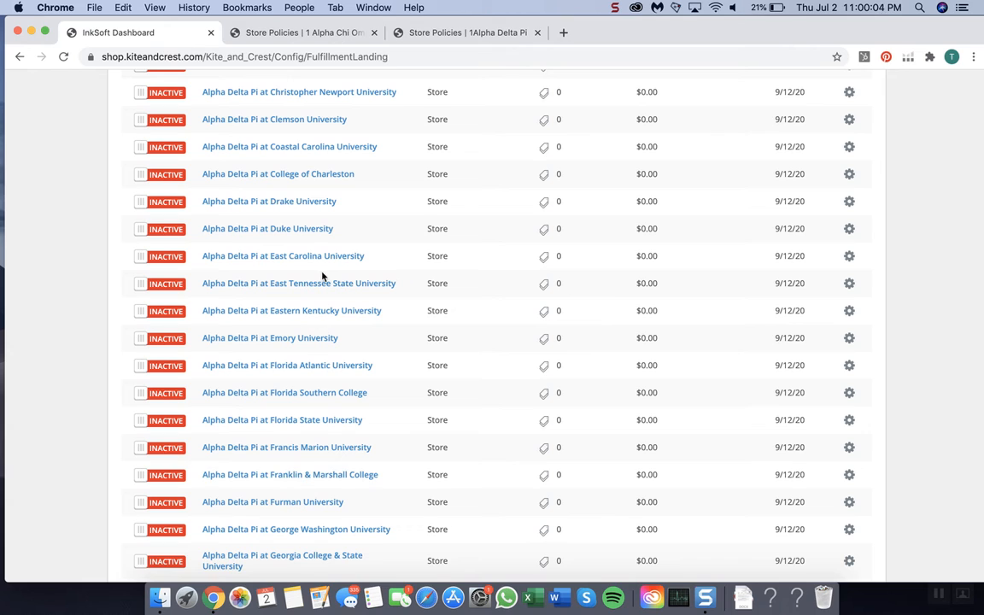
pyautogui.scroll(15, 303, 260)
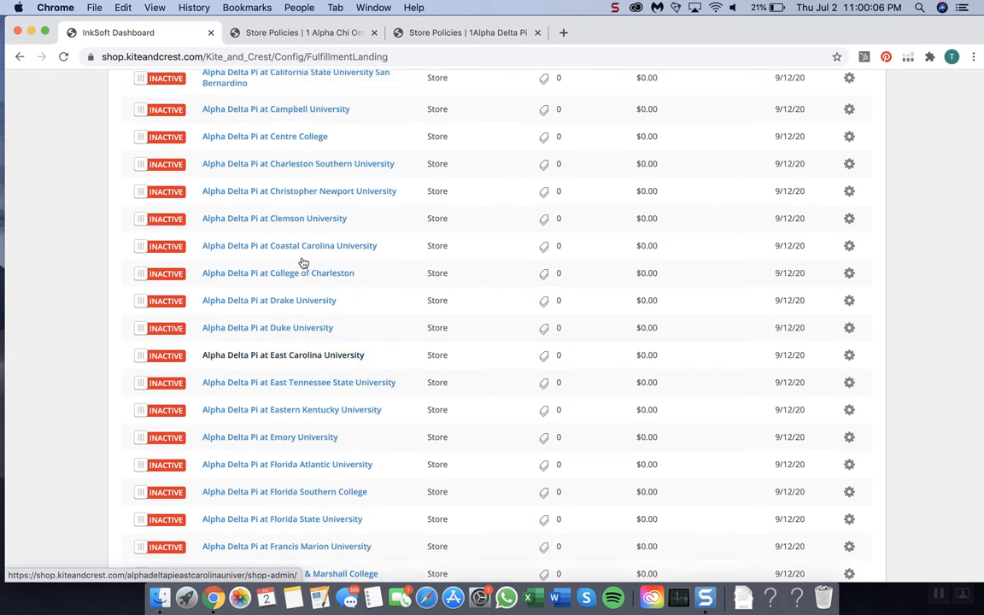
pyautogui.scroll(20, 303, 263)
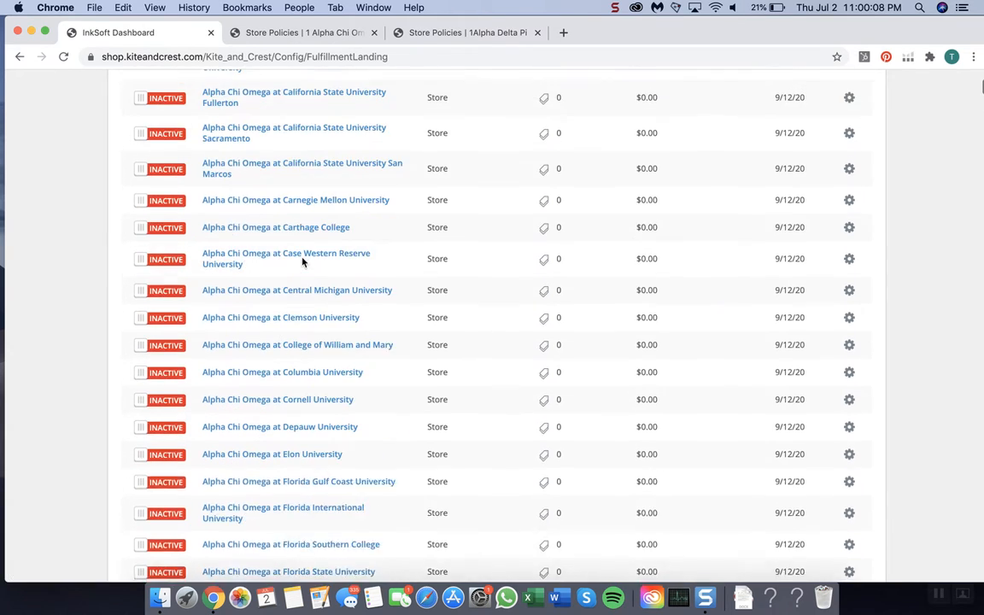
pyautogui.scroll(20, 303, 262)
pyautogui.scroll(-10, 303, 262)
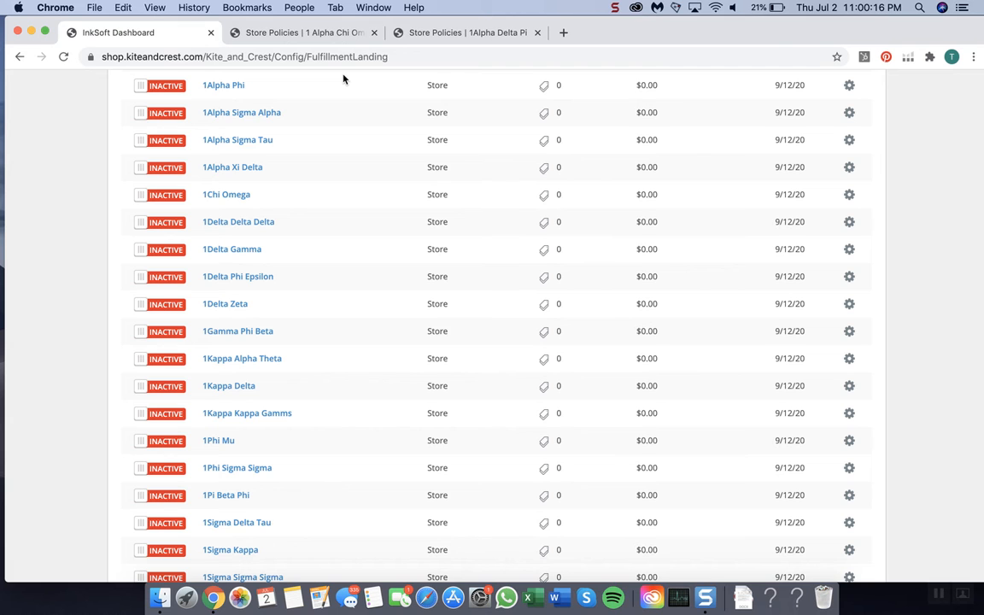
pyautogui.scroll(10, 343, 79)
# Step: Copy the entire text of the 1 Alpha Chi Omega store's Thank You Message
pyautogui.click(321, 32)
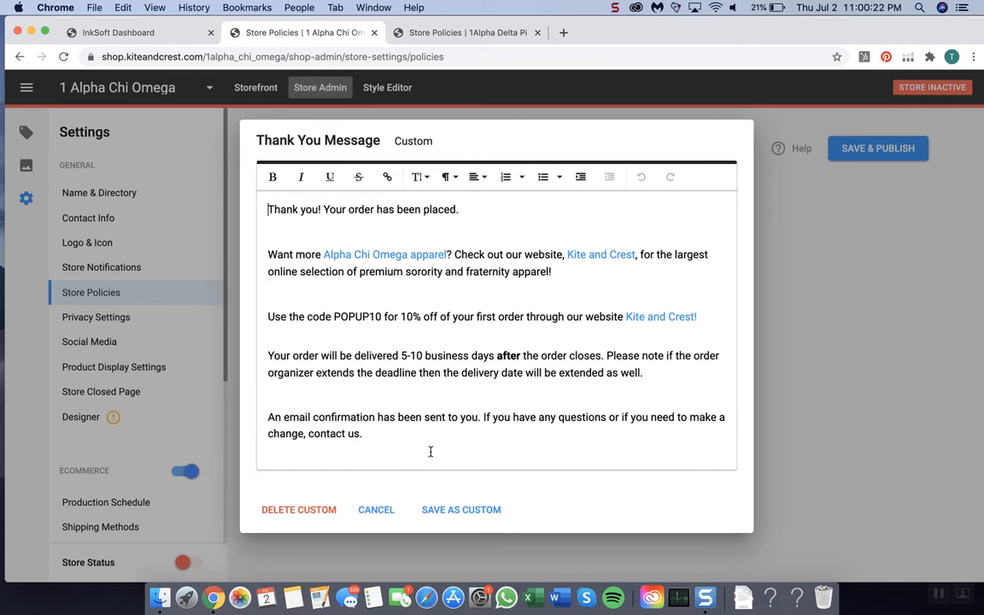
pyautogui.press('super+a')
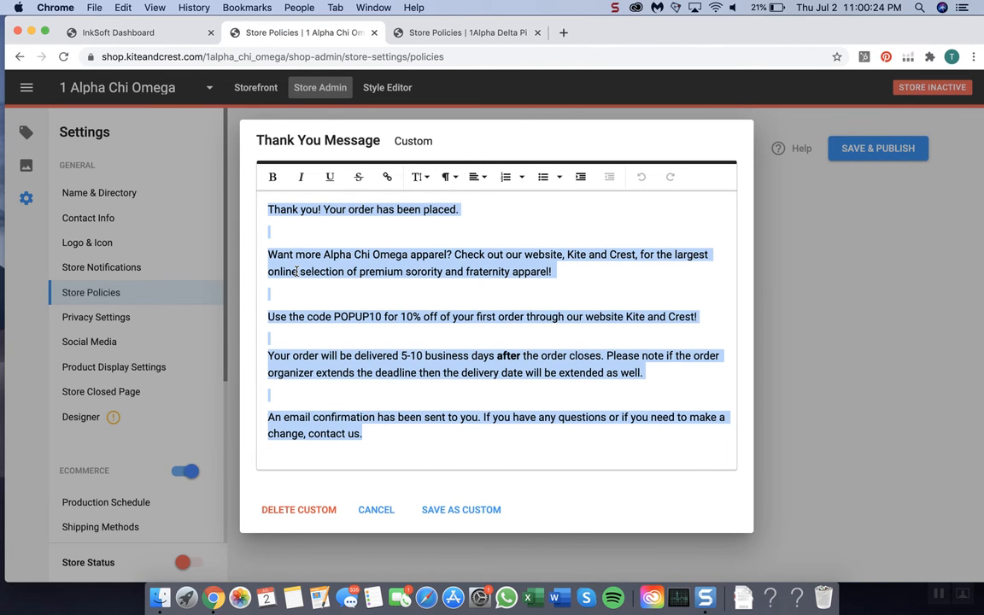
pyautogui.press('super+c')
# Step: Save the 1 Alpha Chi Omega Thank You Message as custom, publish the store policies, and close both store tabs
pyautogui.click(466, 512)
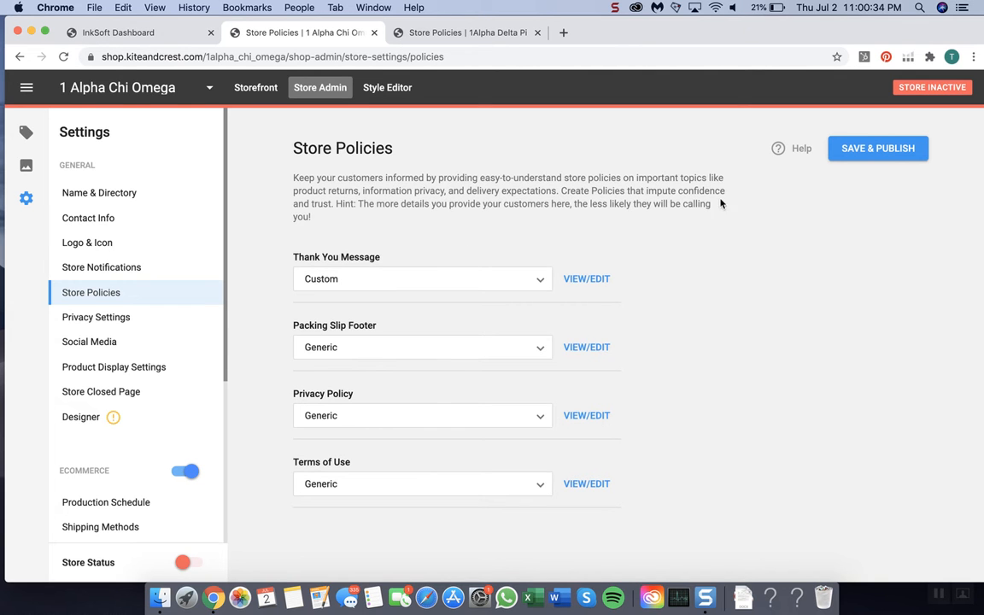
pyautogui.click(910, 152)
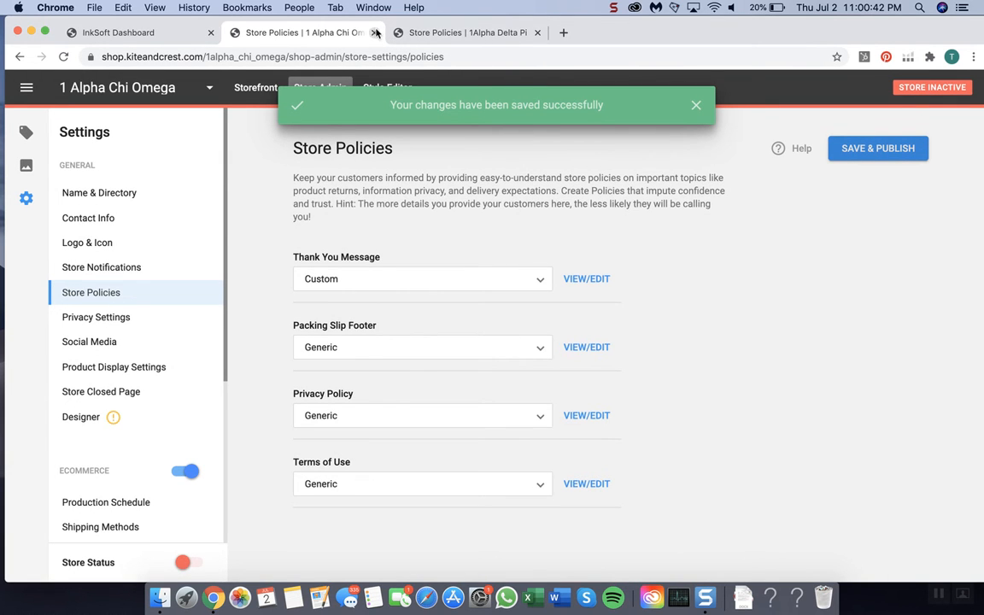
pyautogui.click(374, 32)
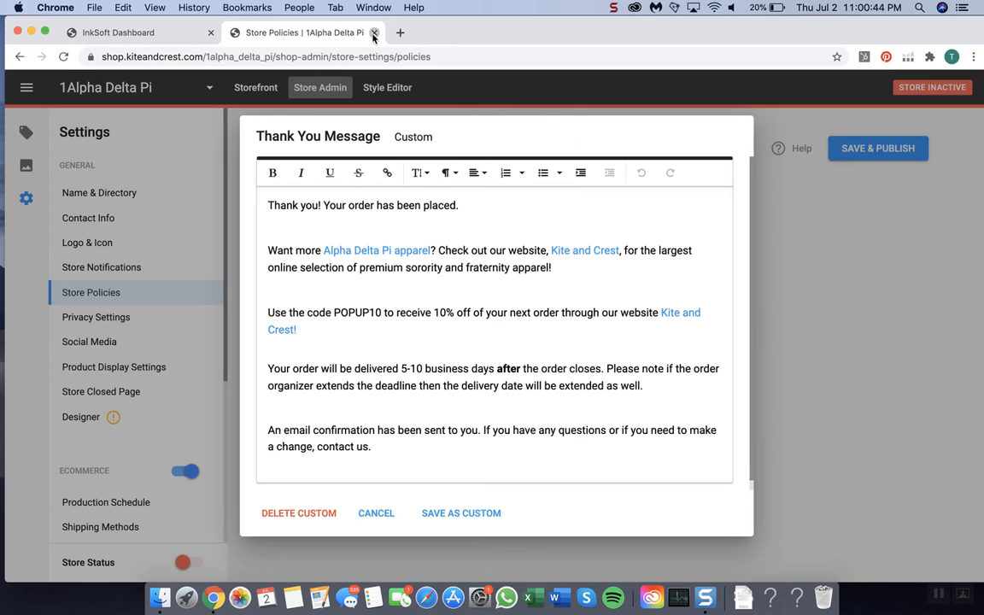
pyautogui.click(373, 32)
# Step: Open the Alpha Chi Omega stores at Albion College, Allegheny College, American University and Arizona State University in separate new browser tabs
pyautogui.scroll(-3, 271, 373)
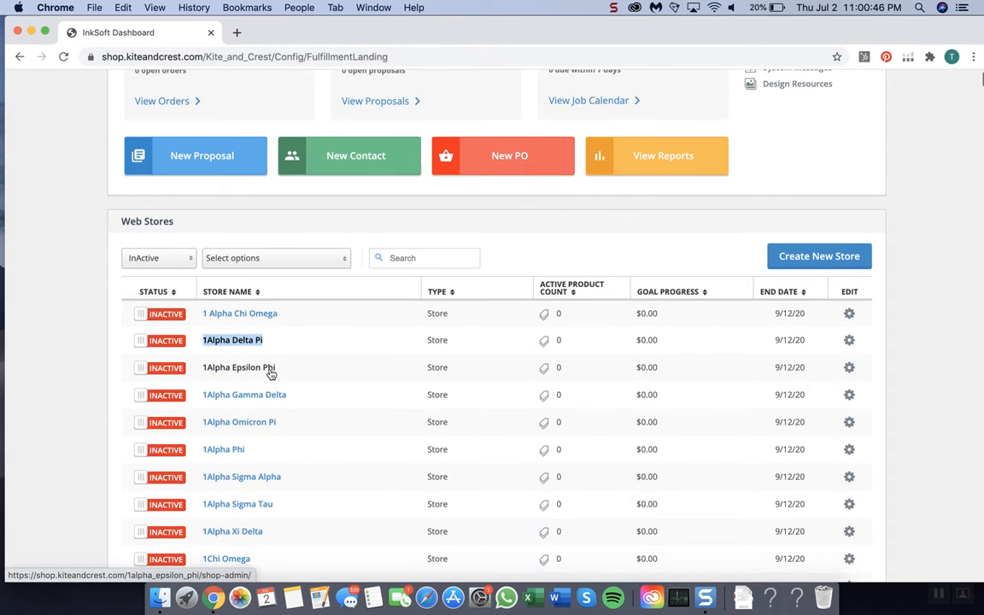
pyautogui.scroll(-15, 271, 373)
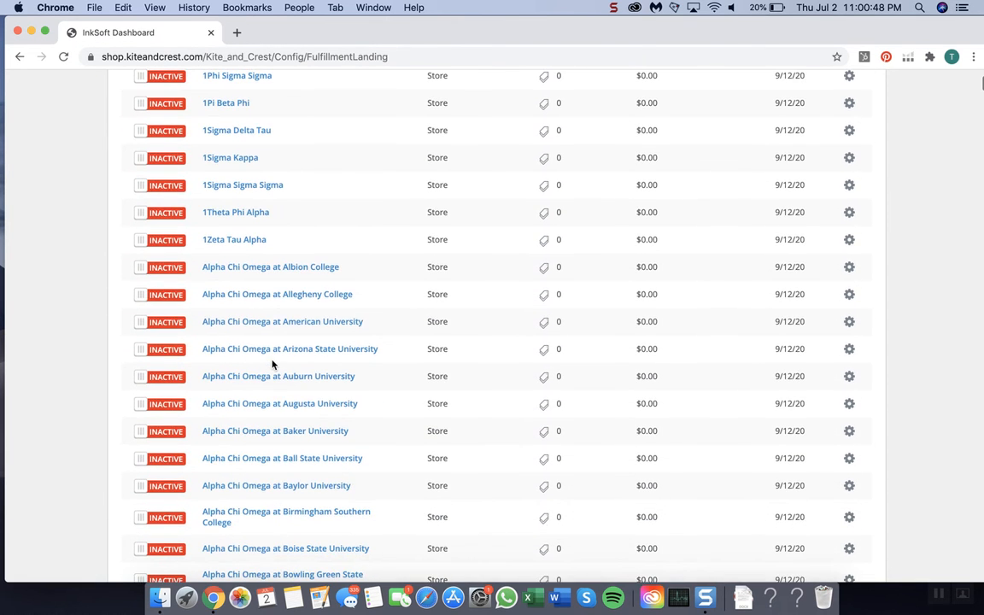
pyautogui.rightClick(275, 268)
pyautogui.click(295, 273)
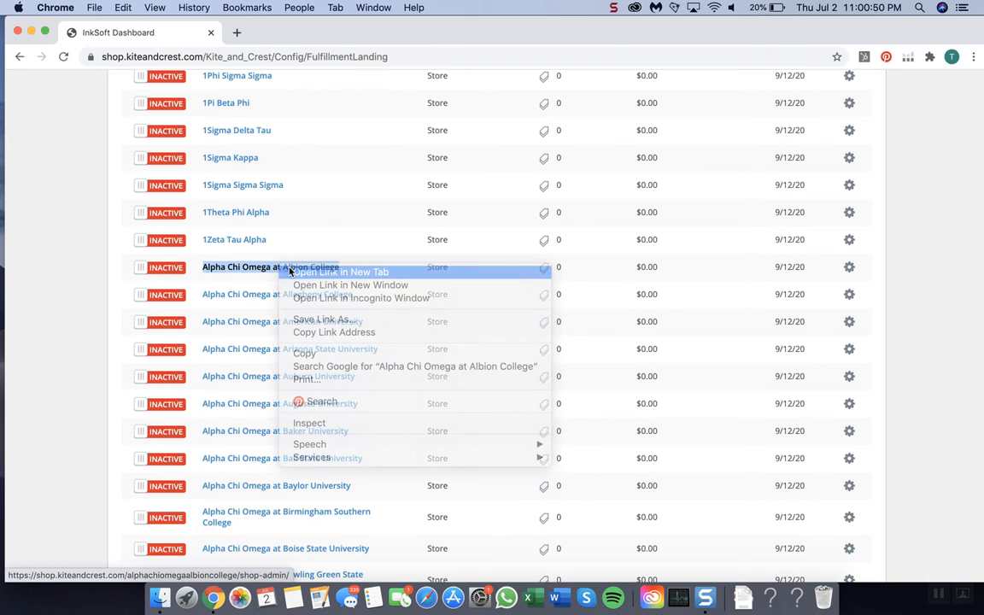
pyautogui.rightClick(266, 296)
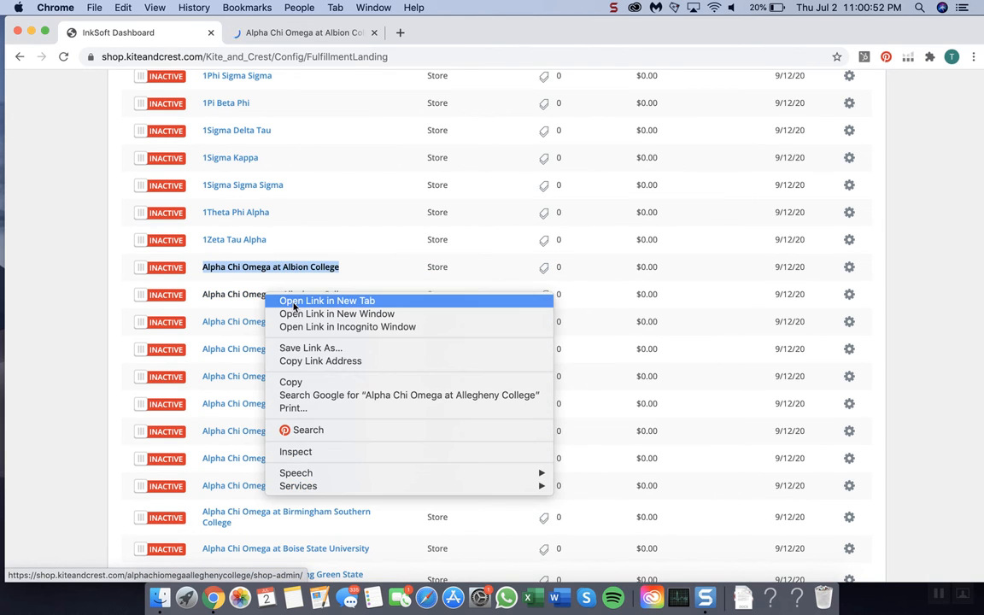
pyautogui.click(274, 301)
pyautogui.rightClick(272, 323)
pyautogui.click(301, 328)
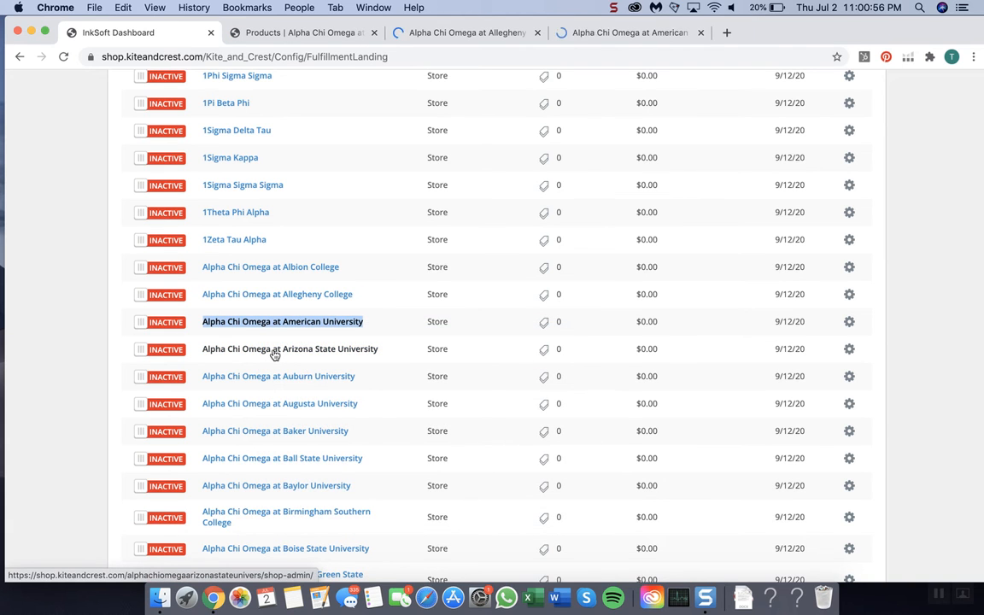
pyautogui.rightClick(286, 354)
pyautogui.click(299, 358)
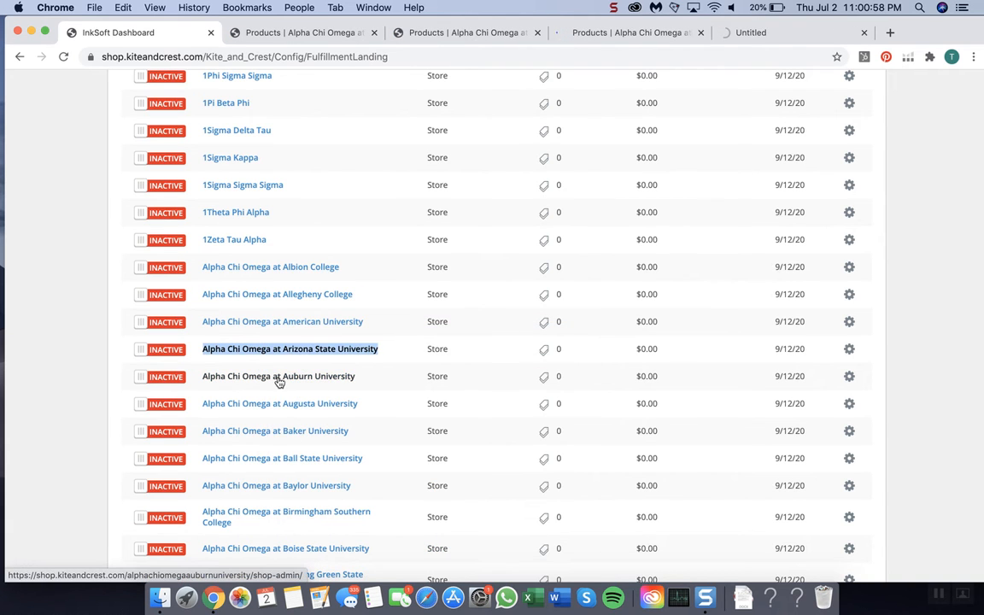
# Step: Open the Alpha Chi Omega stores at Auburn, Augusta, Baker and Ball State University in separate new browser tabs
pyautogui.rightClick(289, 377)
pyautogui.click(326, 383)
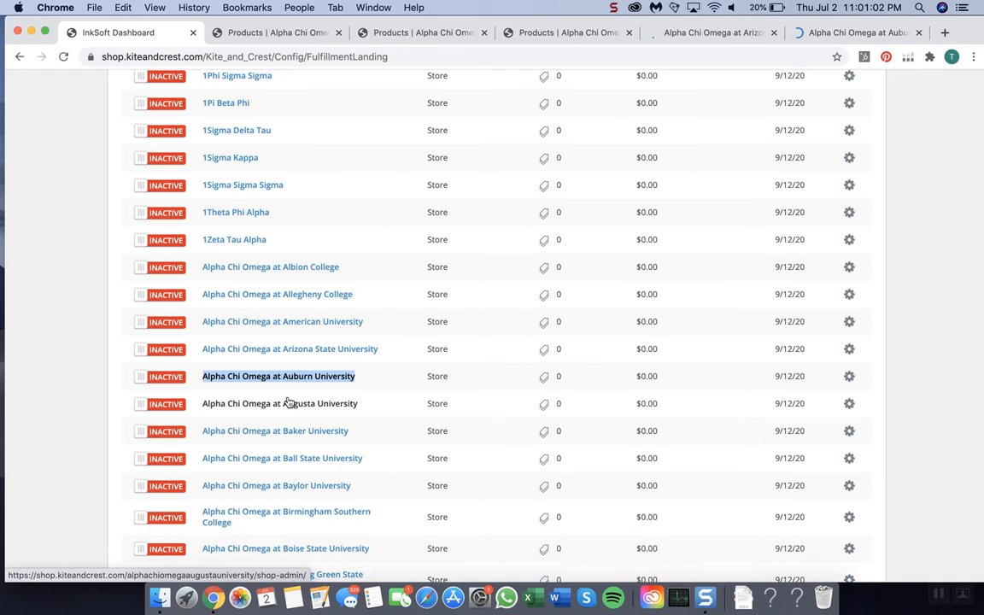
pyautogui.rightClick(264, 403)
pyautogui.click(296, 392)
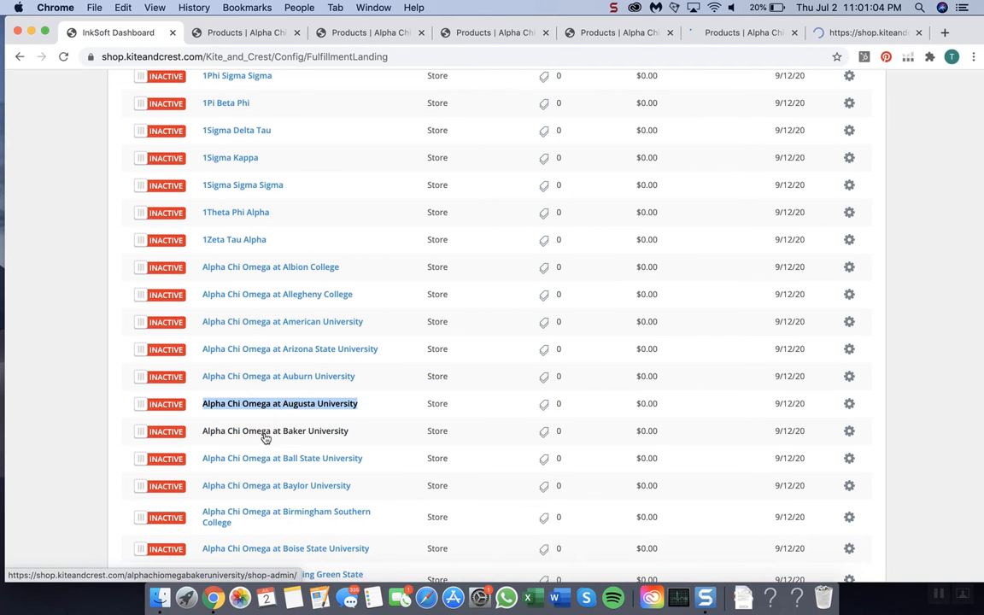
pyautogui.rightClick(282, 430)
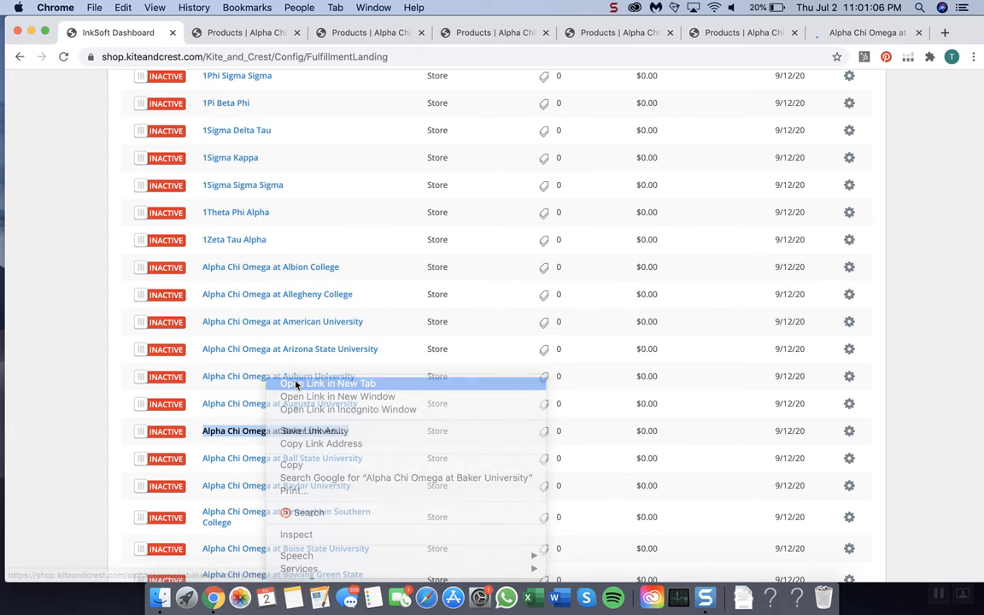
pyautogui.click(286, 381)
pyautogui.rightClick(256, 458)
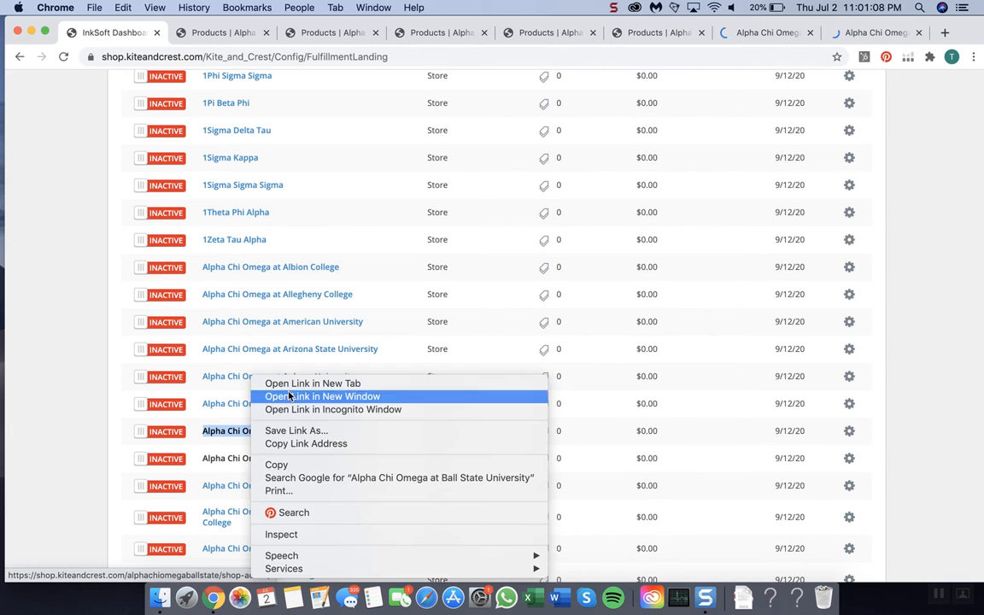
pyautogui.click(265, 379)
# Step: In the Alpha Chi Omega at Albion College store's policies, set the Thank You Message to Custom
pyautogui.click(218, 32)
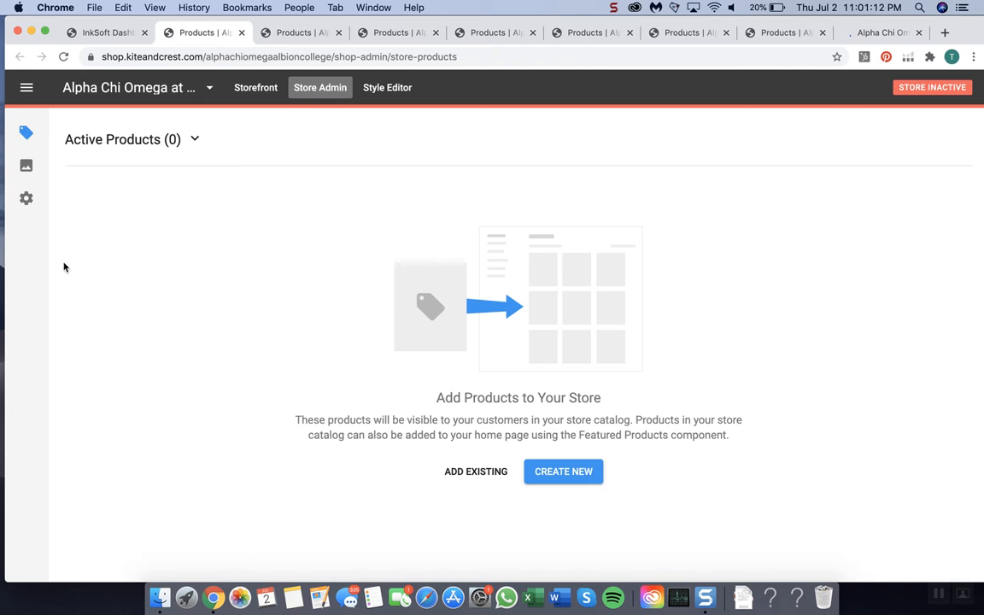
pyautogui.click(26, 198)
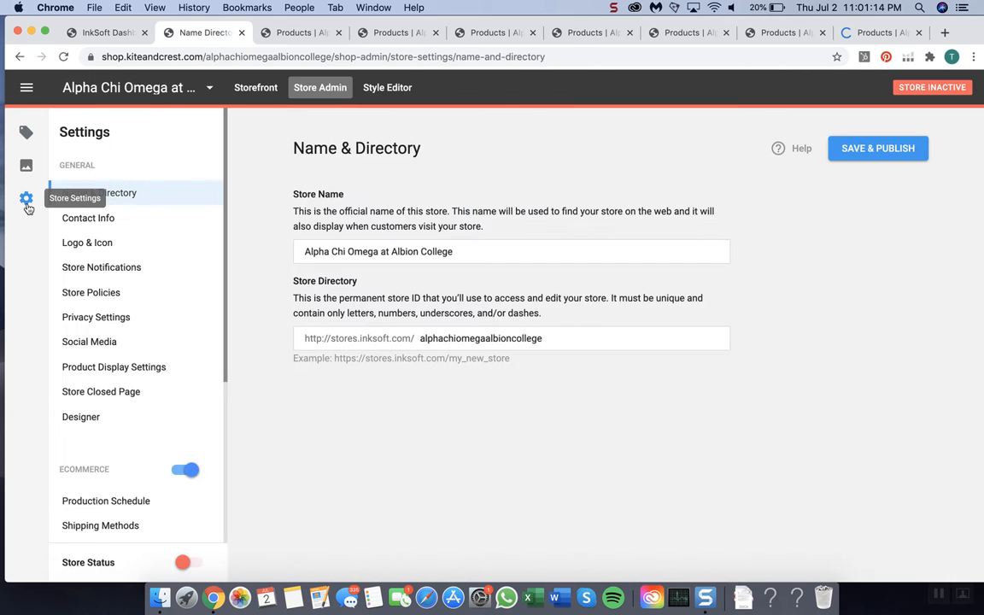
pyautogui.click(76, 294)
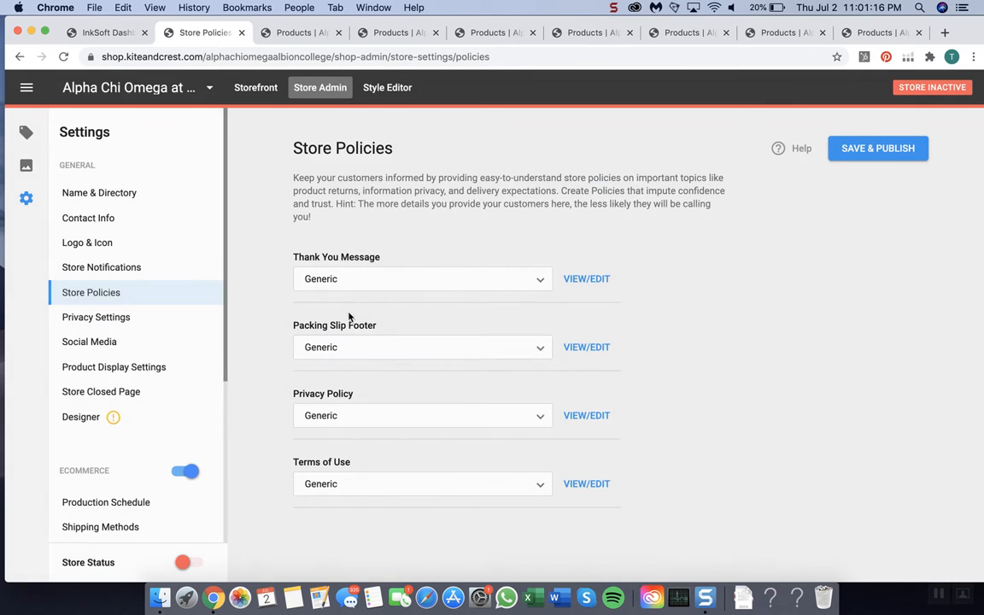
pyautogui.click(420, 279)
pyautogui.click(379, 306)
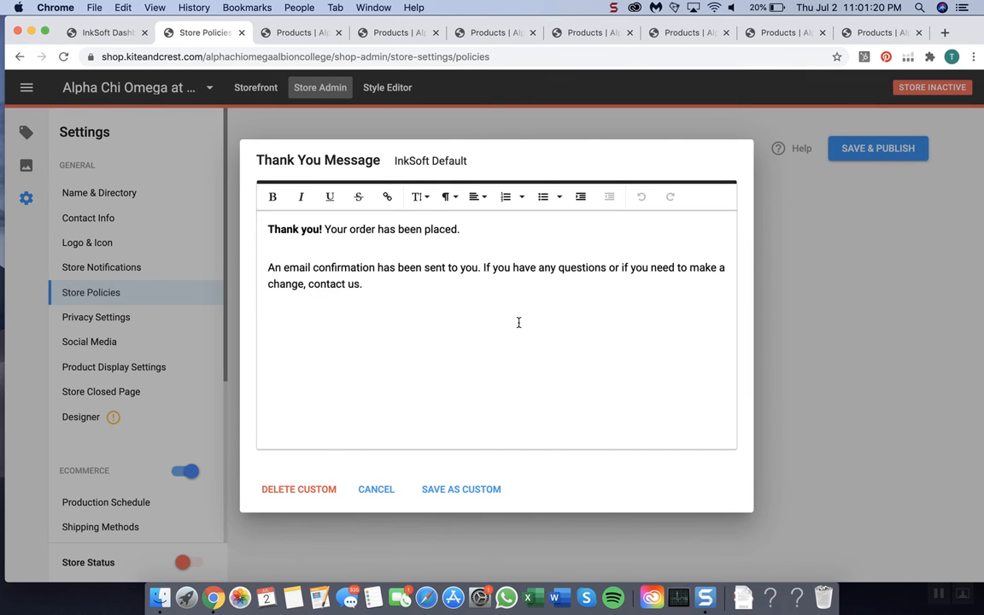
# Step: Replace the Albion College store's entire default Thank You Message with the copied Alpha Chi Omega text, demonstrating the clear and paste twice
pyautogui.press('super+a')
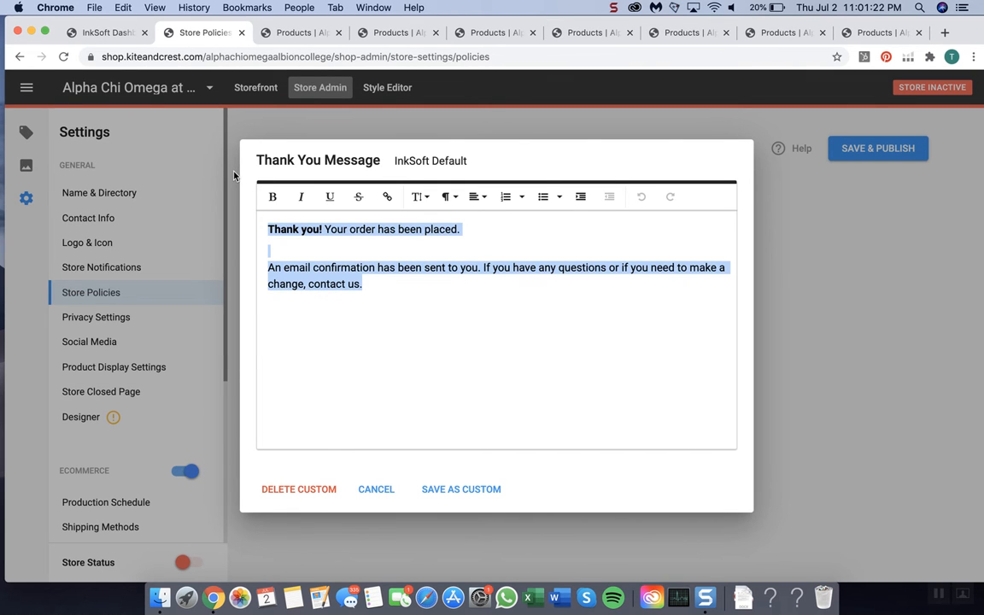
pyautogui.press('super+v')
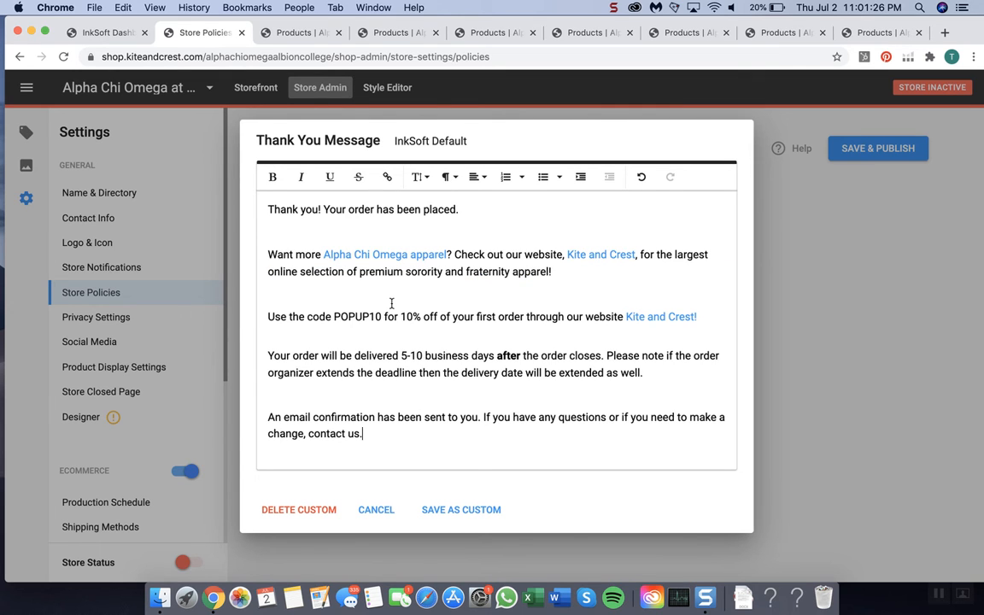
pyautogui.press('super+a')
pyautogui.press('super+c')
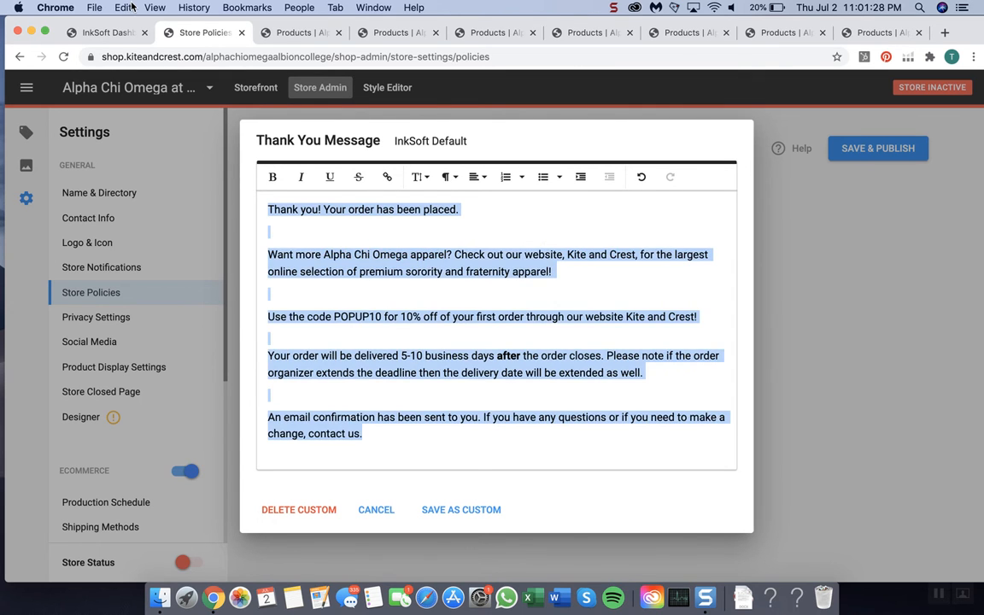
pyautogui.press('BackSpace')
pyautogui.rightClick(286, 221)
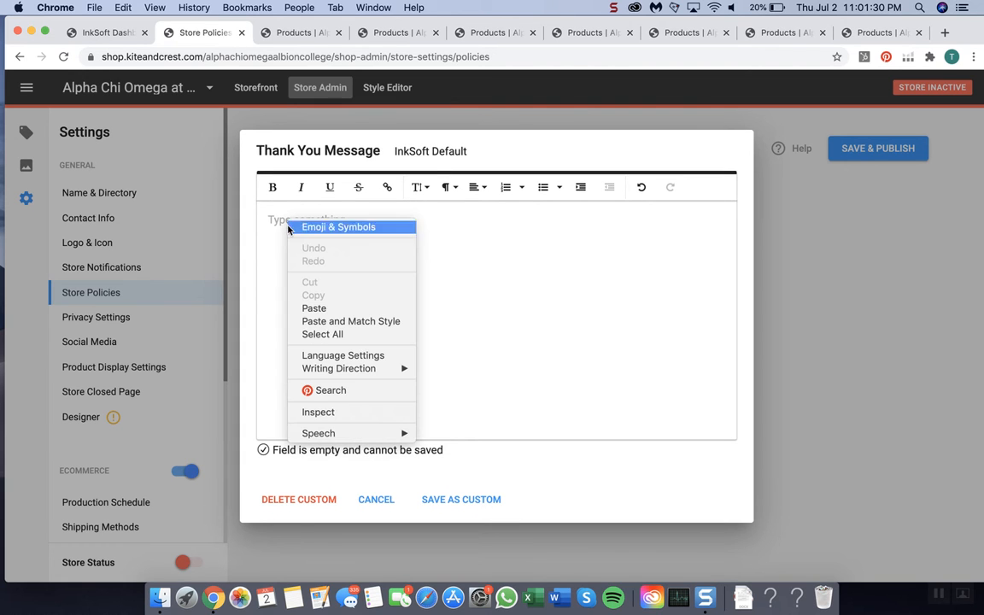
pyautogui.click(322, 306)
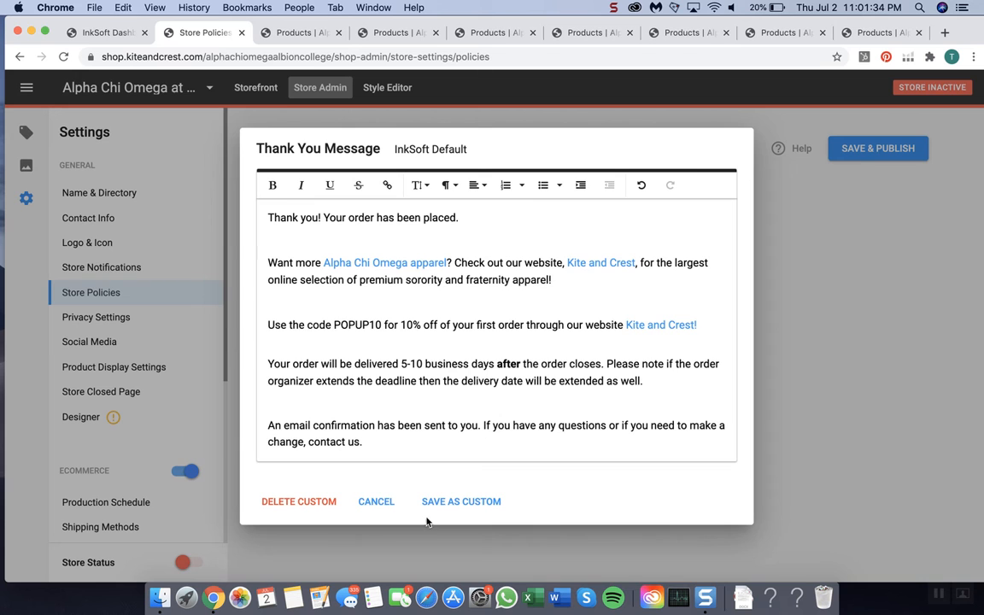
# Step: Save the Albion College Thank You Message as custom, publish the store policies, and close that store's tab
pyautogui.click(462, 502)
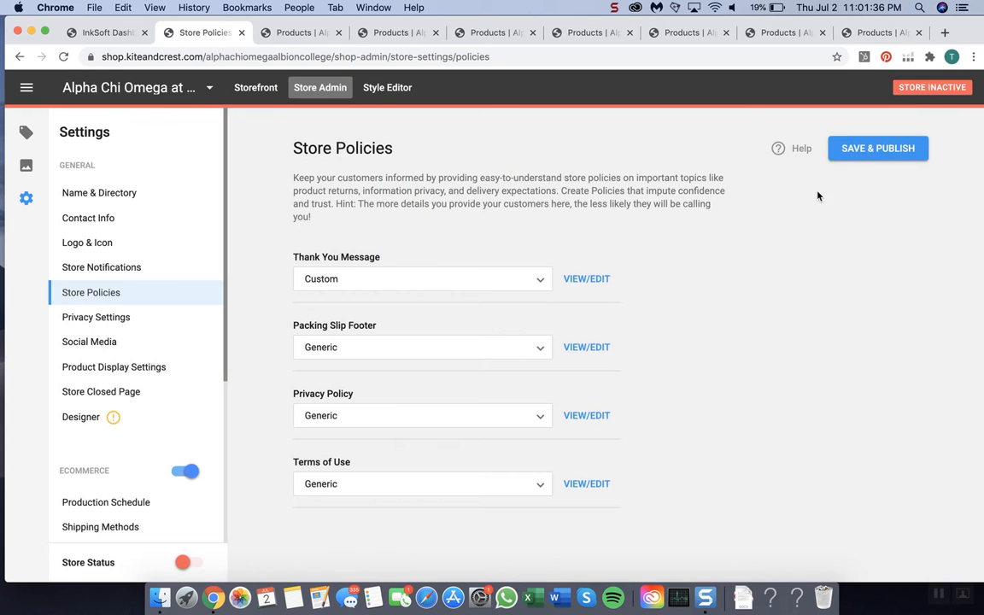
pyautogui.click(879, 150)
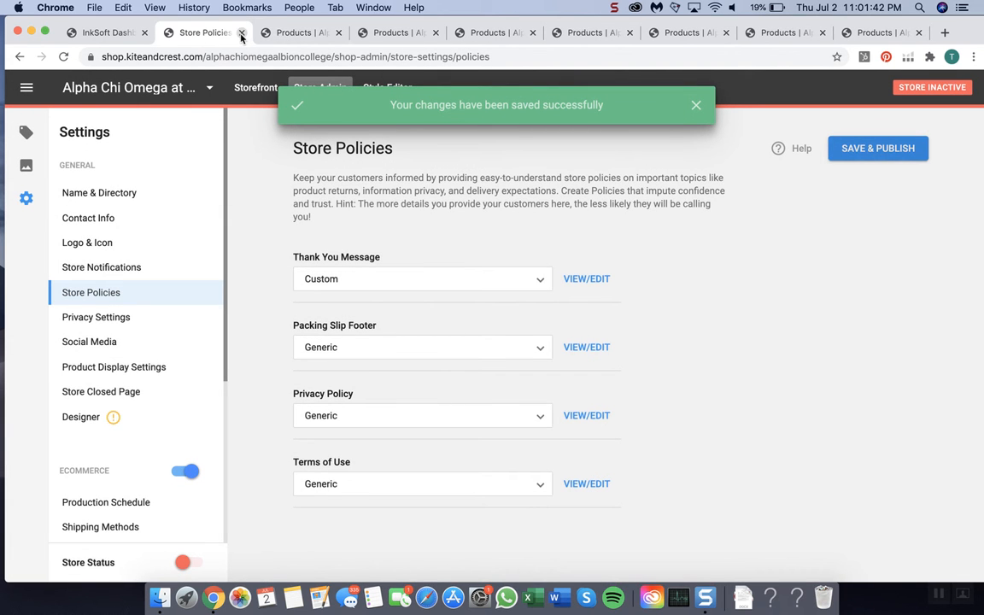
pyautogui.click(241, 34)
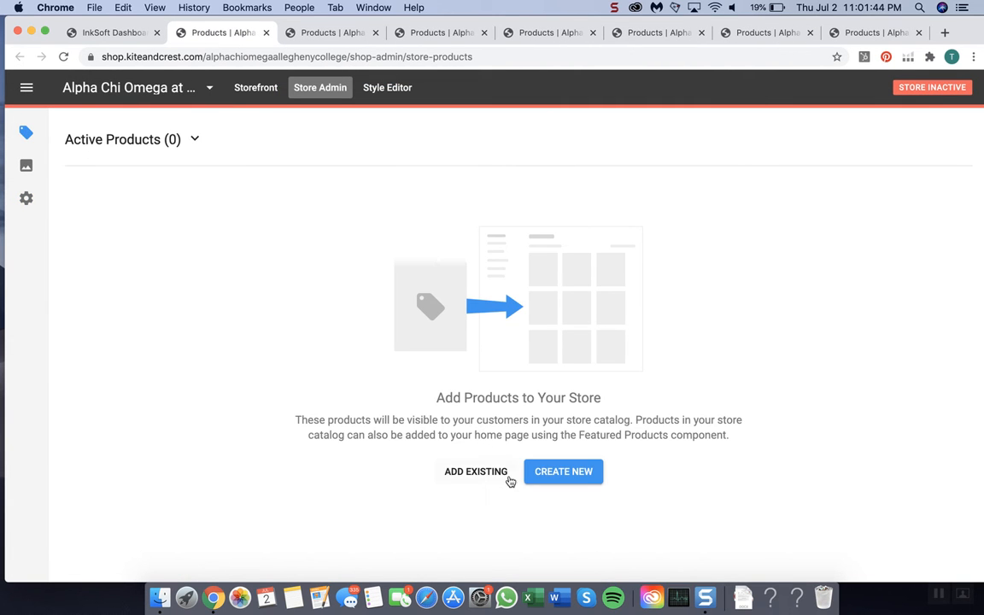
# Step: Set the Allegheny College store's Thank You Message to Custom and replace its default text with the copied Alpha Chi Omega message
pyautogui.click(26, 202)
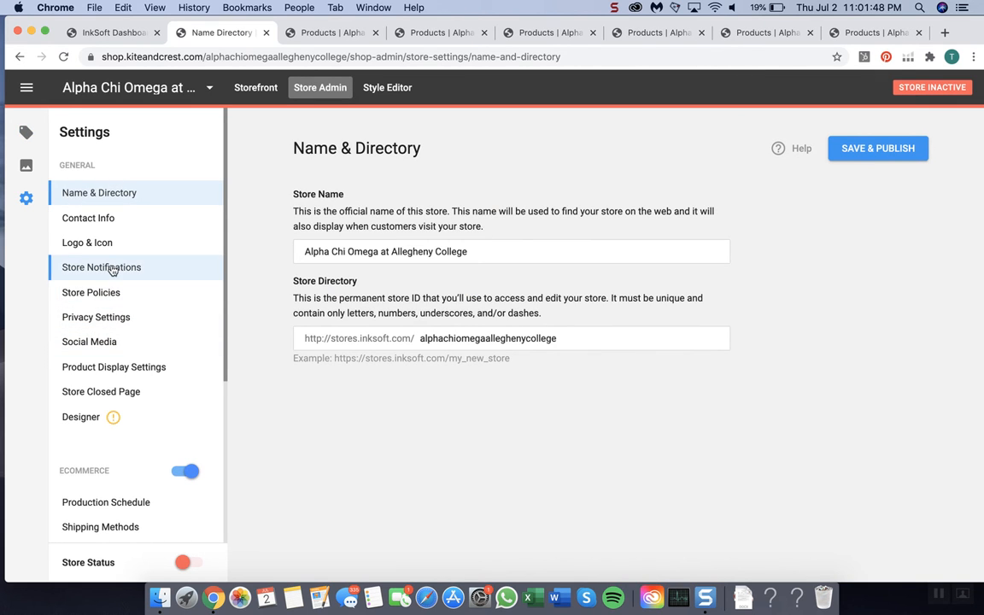
pyautogui.click(103, 292)
pyautogui.click(432, 287)
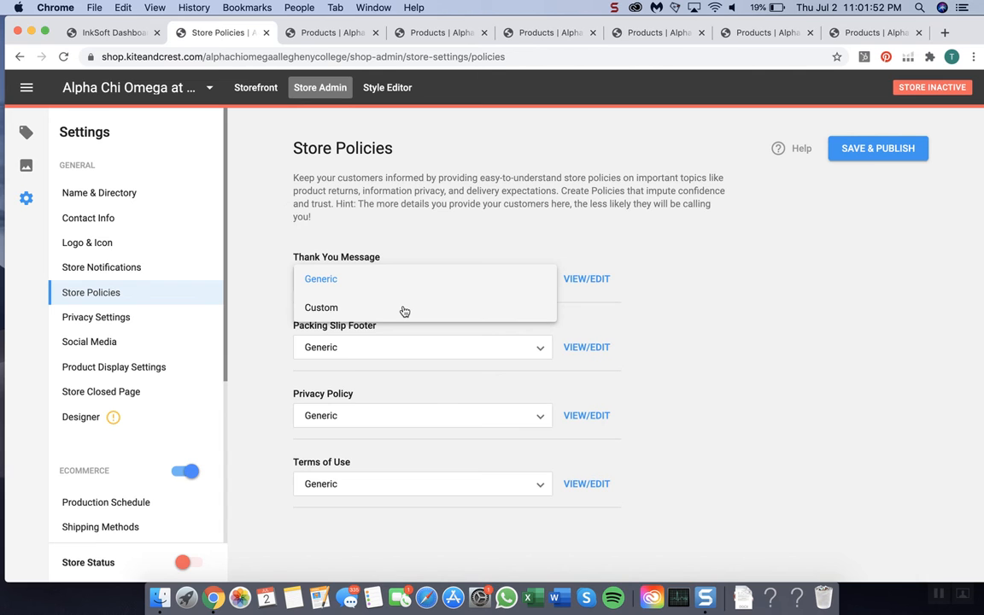
pyautogui.click(403, 307)
pyautogui.moveTo(459, 332); pyautogui.dragTo(190, 72)
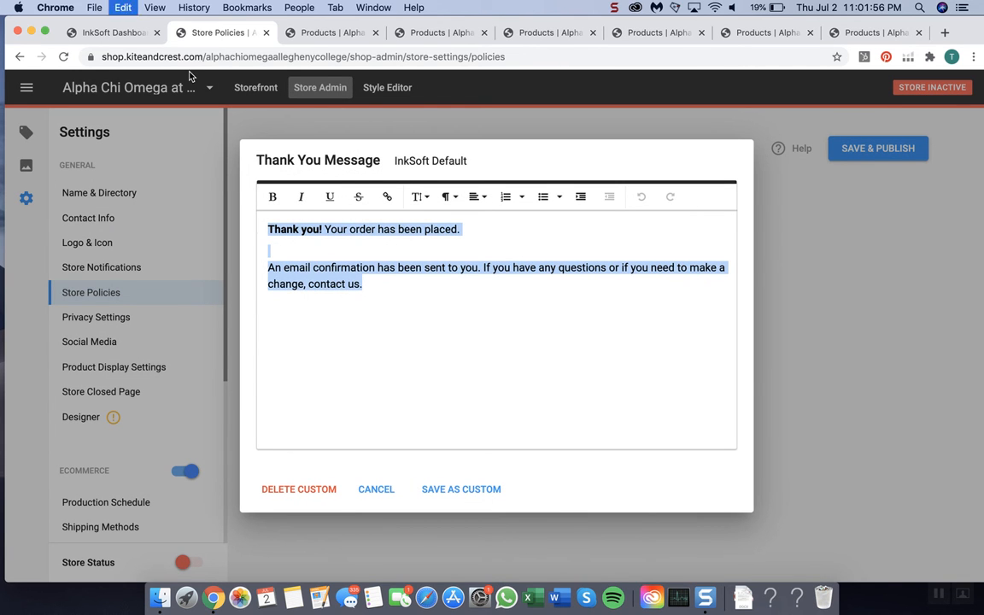
pyautogui.press('super+v')
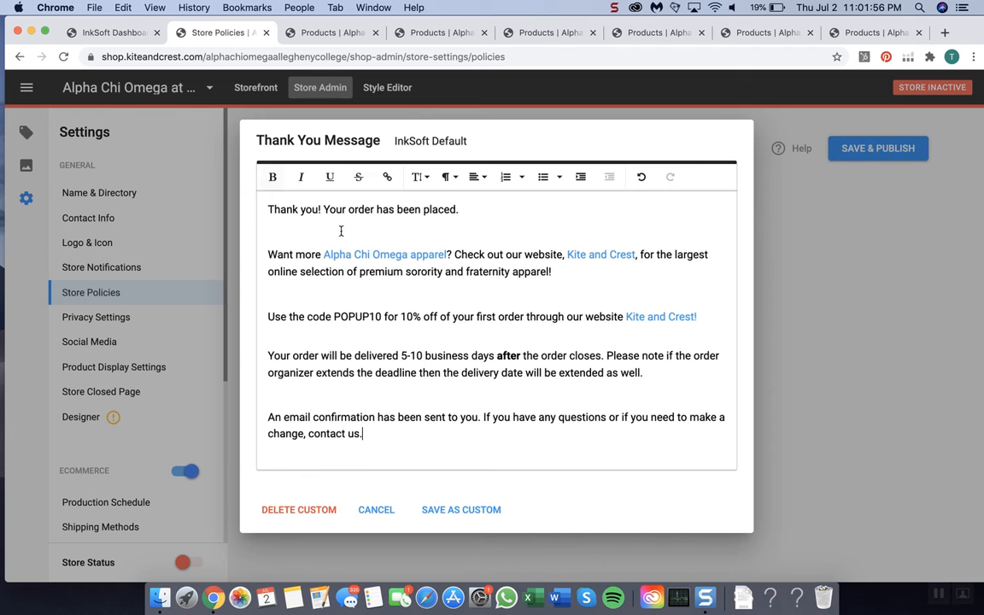
# Step: Save the Allegheny College Thank You Message as custom, publish the store policies, and close that store's tab
pyautogui.click(456, 509)
pyautogui.click(877, 150)
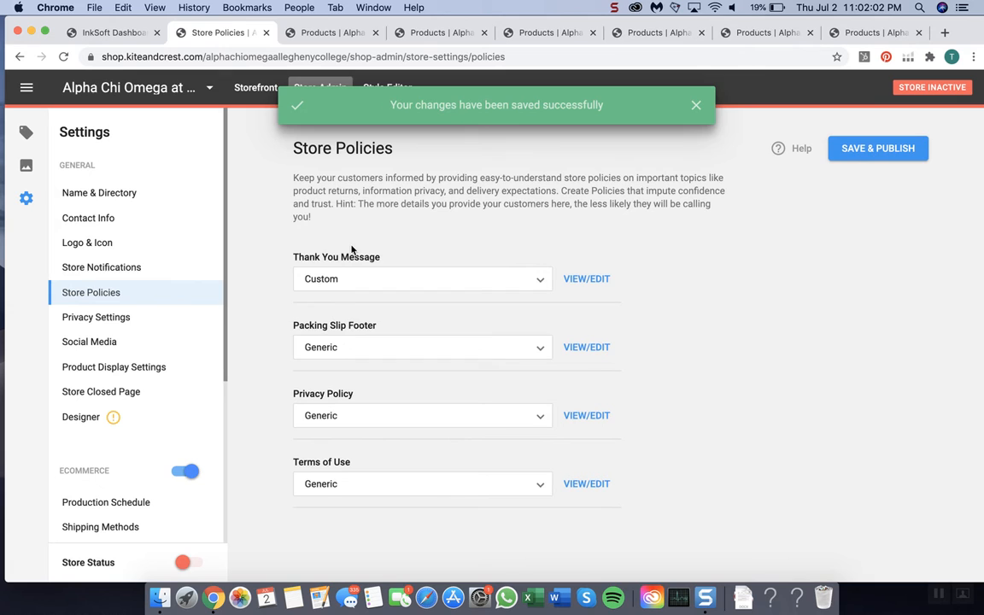
pyautogui.click(267, 33)
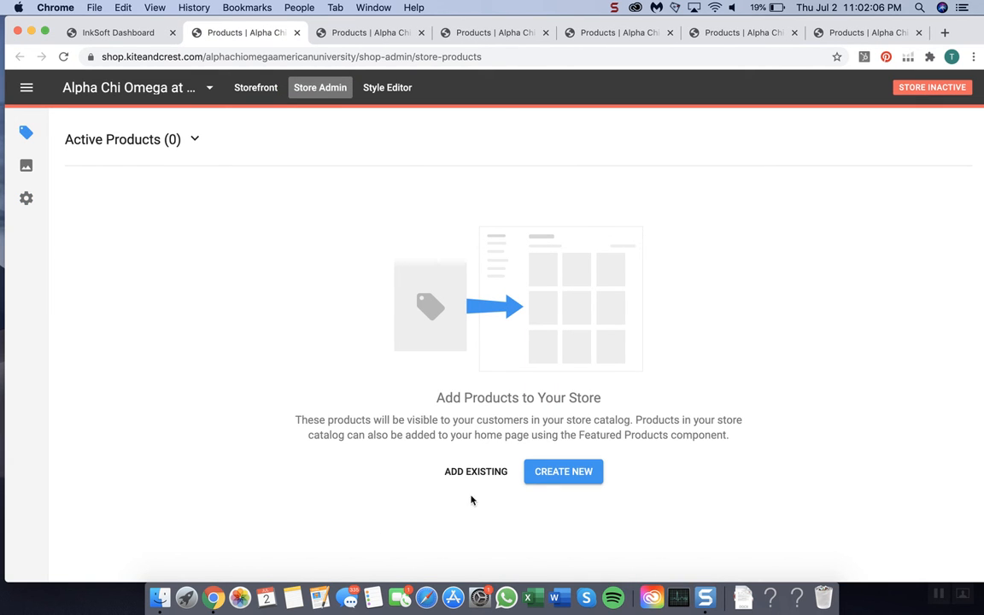
# Step: Set the American University store's Thank You Message to Custom and replace its default text with the copied Alpha Chi Omega message
pyautogui.click(26, 199)
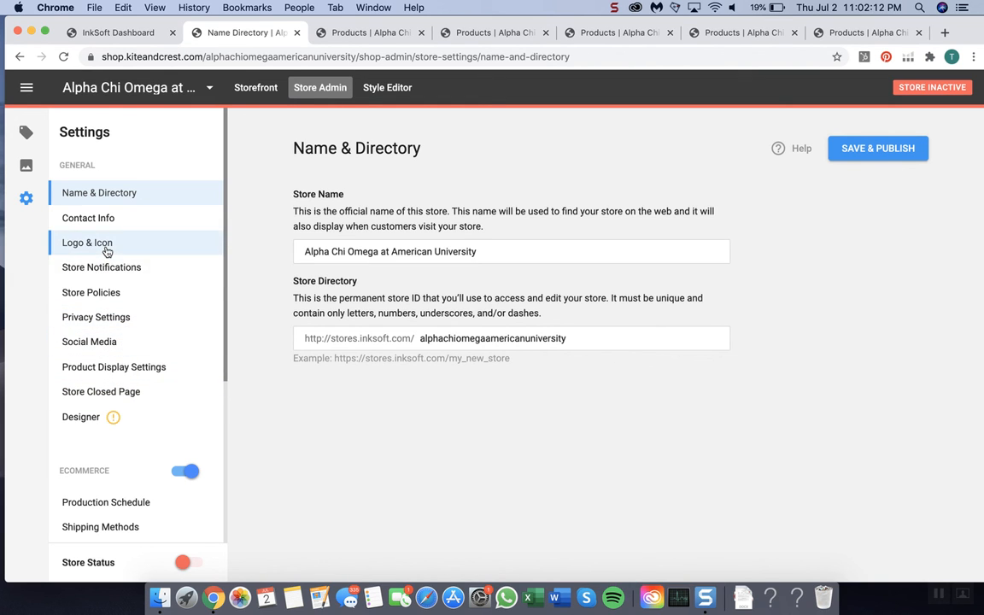
pyautogui.click(100, 290)
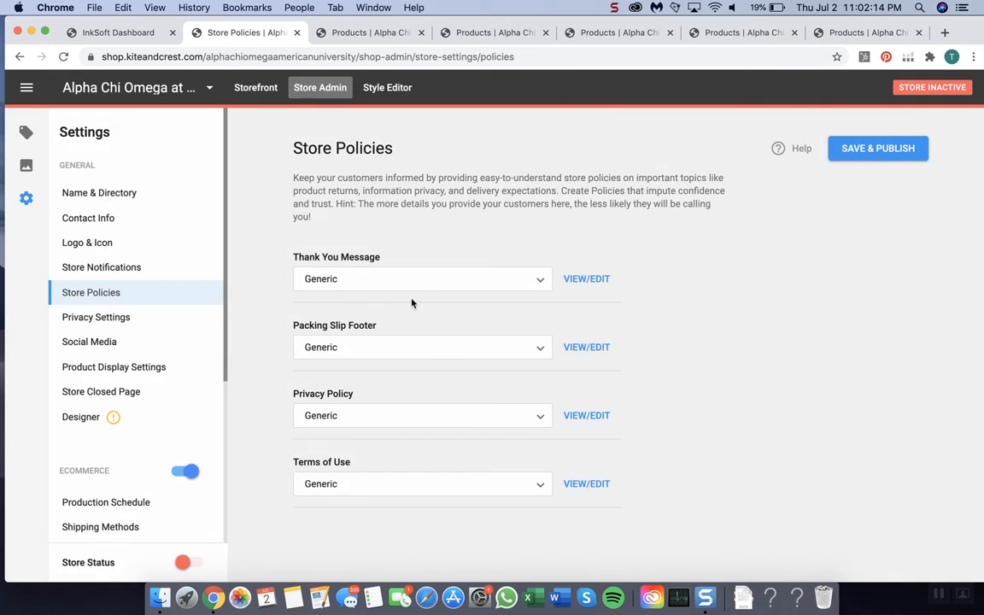
pyautogui.click(419, 288)
pyautogui.click(364, 317)
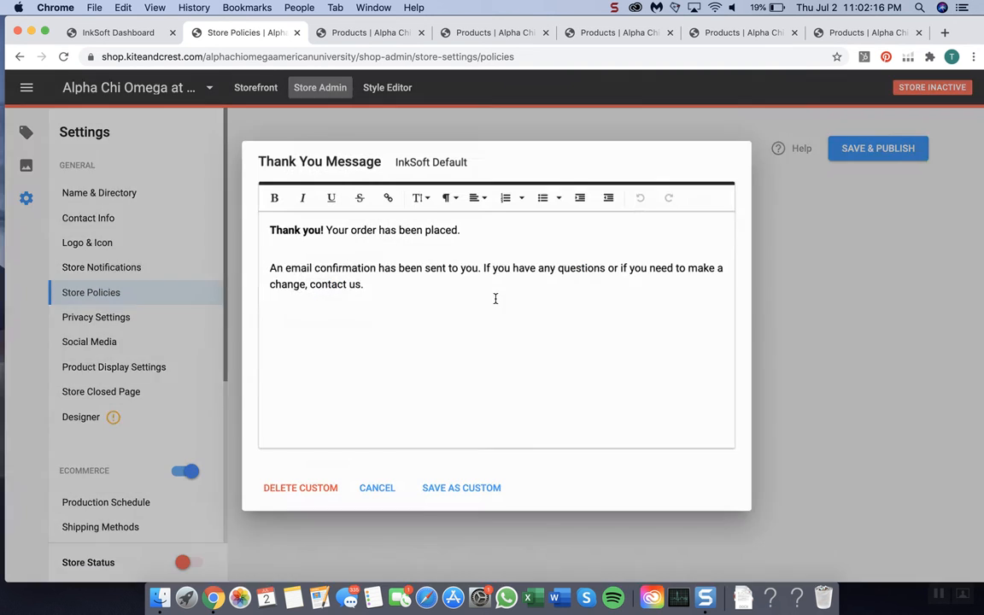
pyautogui.press('super+a')
pyautogui.press('super+v')
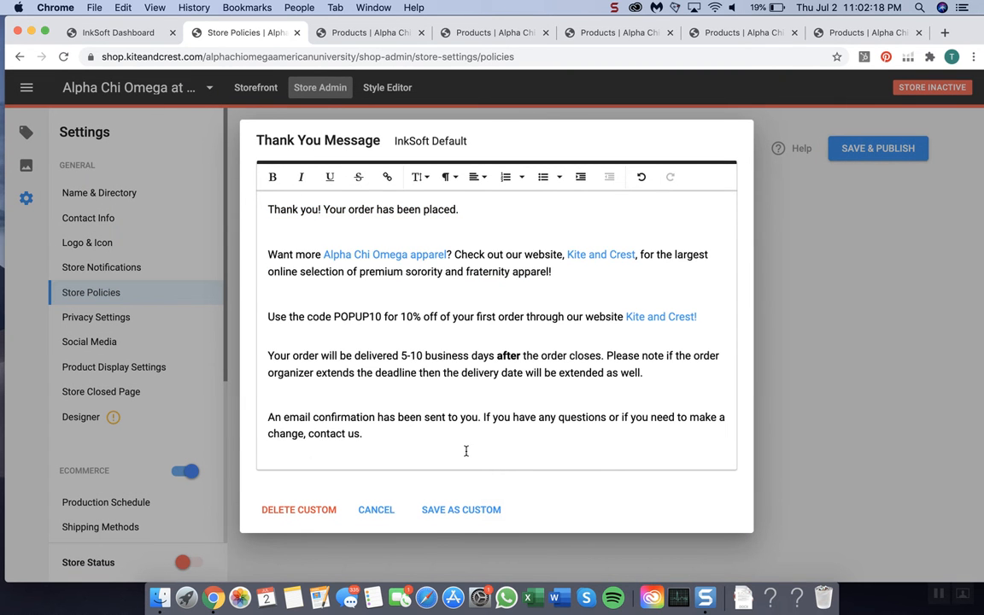
# Step: Save the American University Thank You Message as custom, publish the store policies, and close that store's tab
pyautogui.click(464, 510)
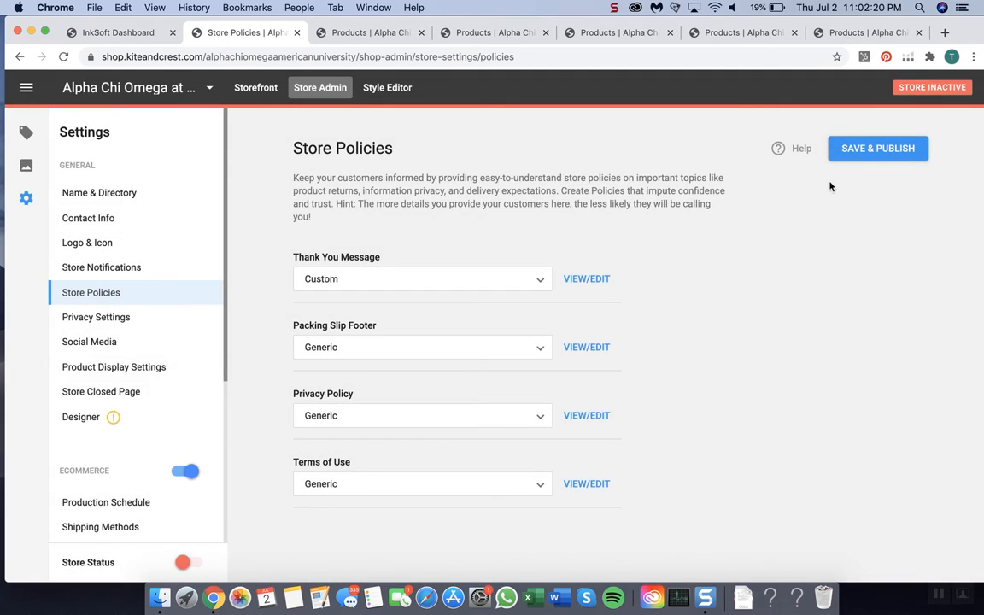
pyautogui.click(877, 148)
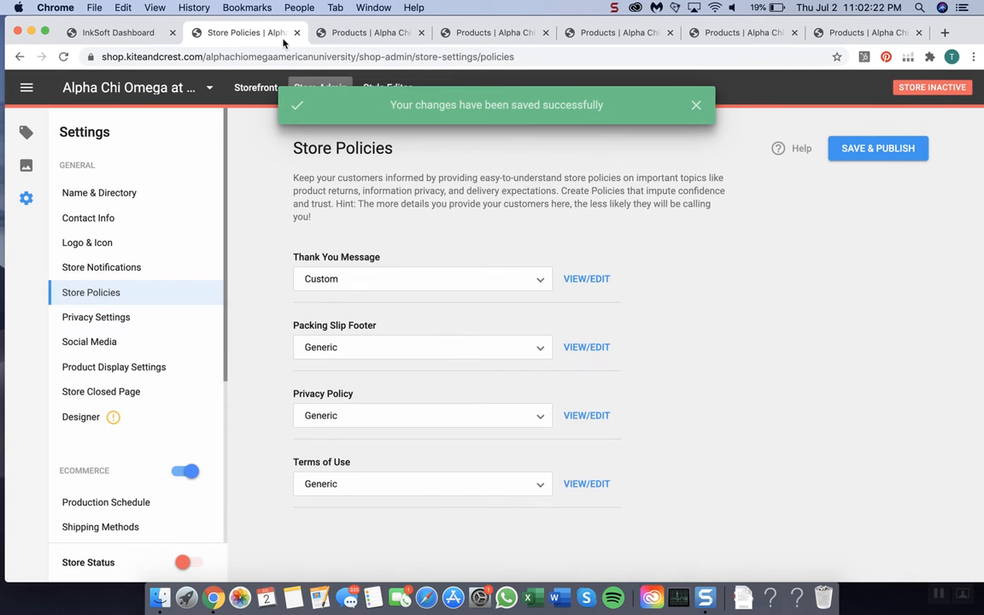
pyautogui.click(296, 32)
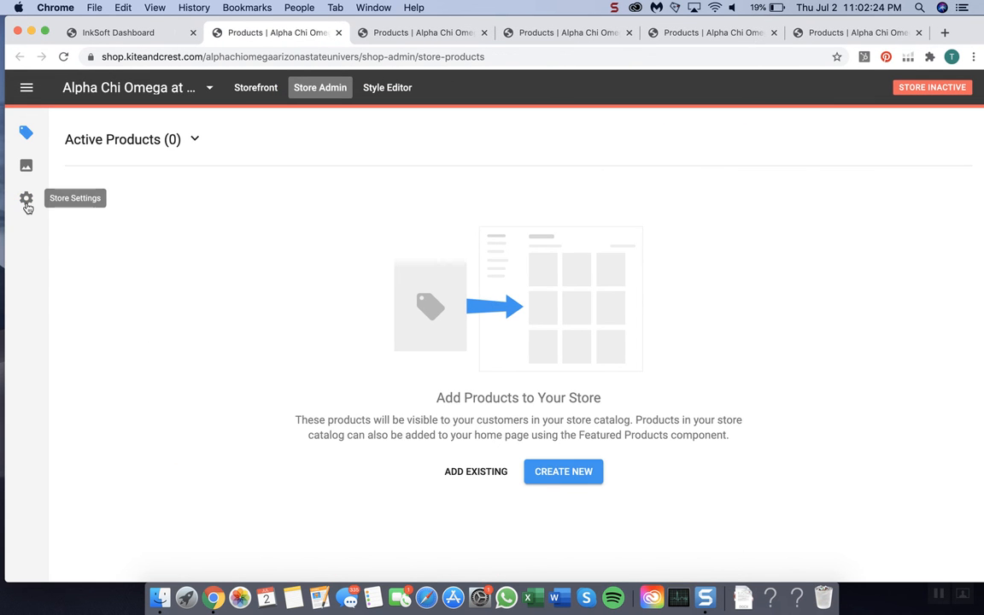
# Step: Set the Arizona State University store's Thank You Message to Custom and replace its default text with the copied Alpha Chi Omega message
pyautogui.click(27, 199)
pyautogui.click(101, 292)
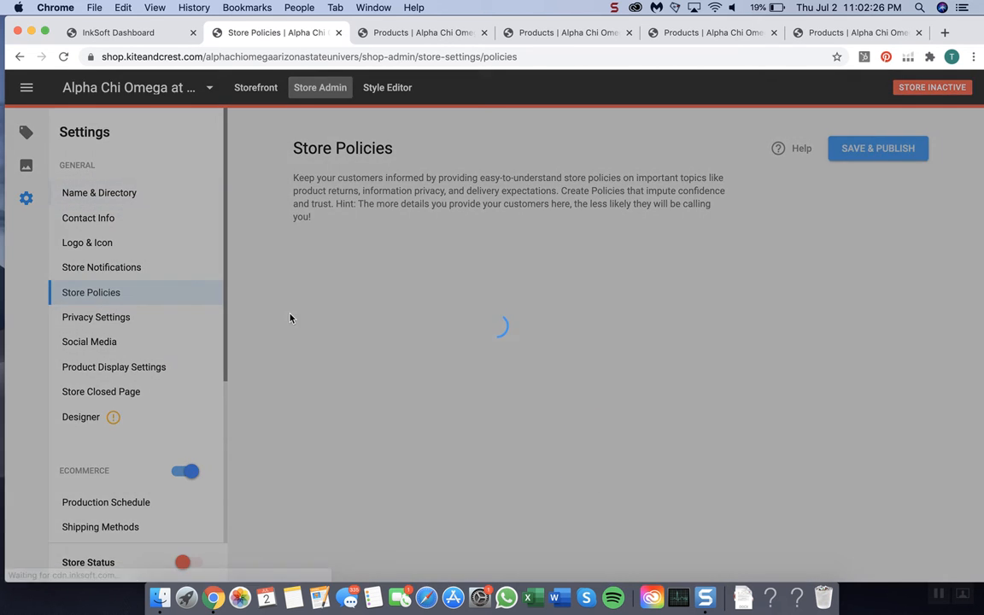
pyautogui.click(400, 280)
pyautogui.click(386, 305)
pyautogui.moveTo(582, 285); pyautogui.dragTo(98, 162)
pyautogui.write('Thank you! Your order has been placed.  Want more Alpha Chi Omega apparel? Check out our website, Kite and Crest, for the largest online selection of premium sorority and fraternity apparel!  Use the code POPUP10 for 10% off of your first order through our website Kite and Crest!  Your order will be delivered 5-10 business days after the order closes. Please note if the order organizer extends the deadline then the delivery date will be extended as well.  An email confirmation has been sent to you. If you have any questions or if you need to make a change, contact us.')
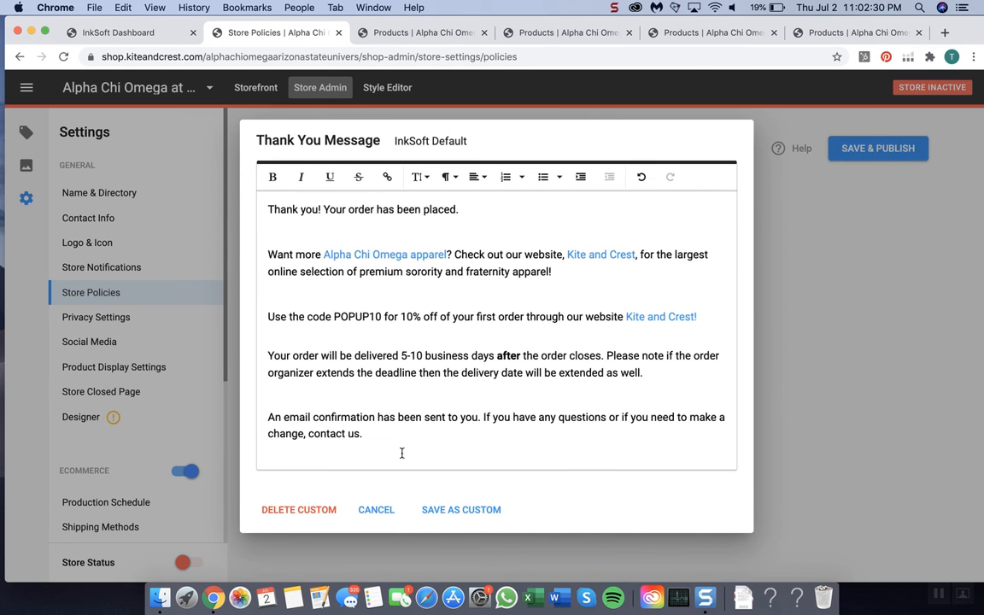
# Step: Save the Arizona State University Thank You Message as custom, publish the store policies, and close that store's tab
pyautogui.click(462, 510)
pyautogui.click(894, 149)
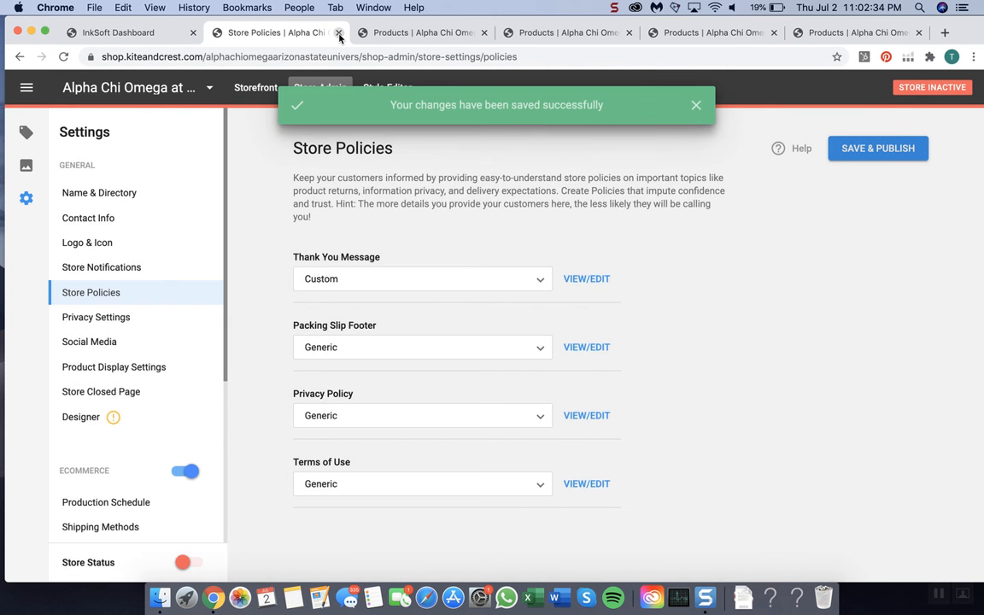
pyautogui.click(339, 34)
# Step: Set the Auburn University store's Thank You Message to Custom and replace its default text with the copied Alpha Chi Omega message
pyautogui.click(27, 198)
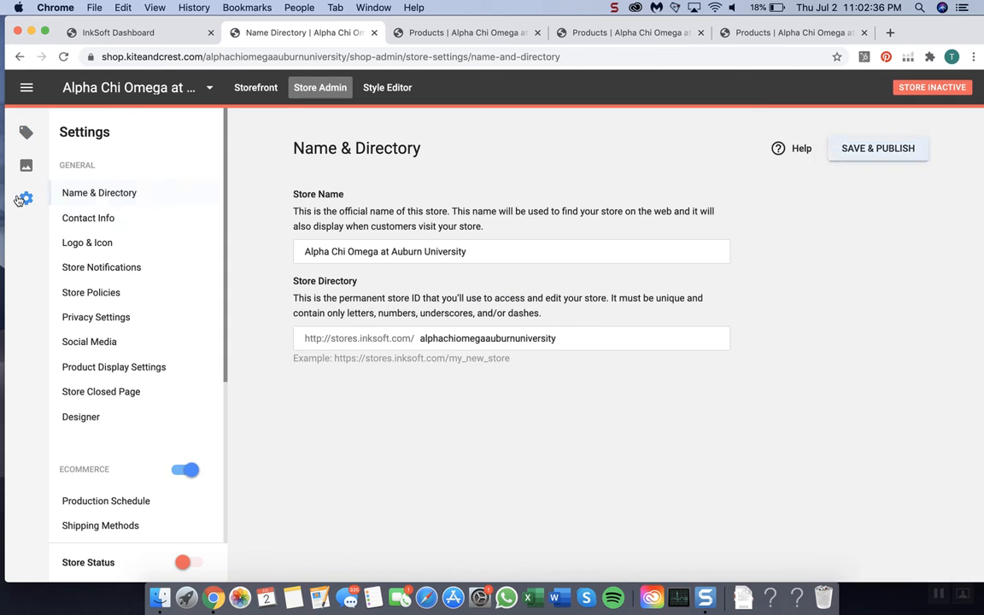
pyautogui.click(102, 291)
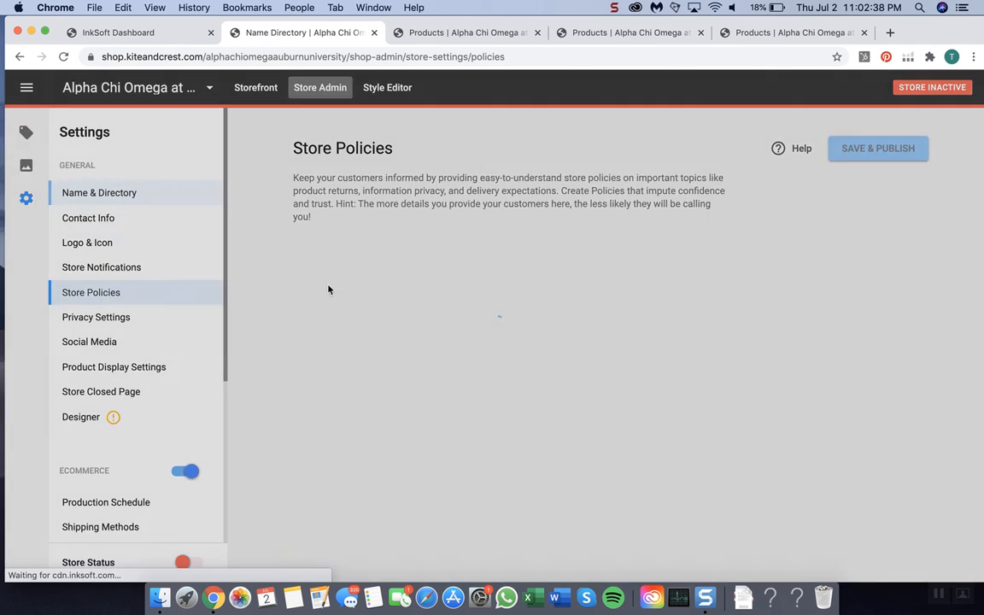
pyautogui.click(432, 273)
pyautogui.click(418, 309)
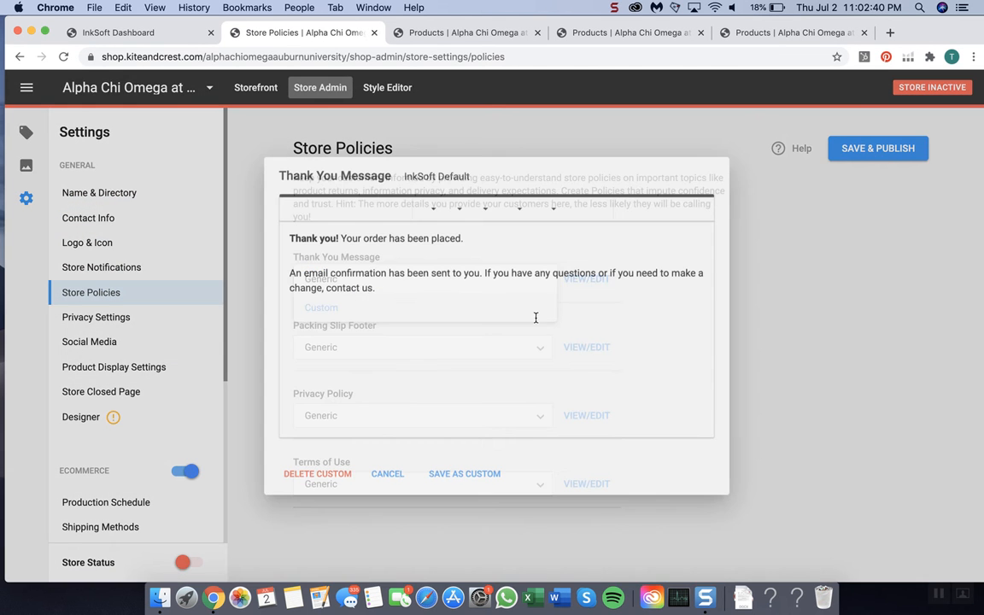
pyautogui.tripleClick(395, 264)
pyautogui.click(423, 308)
pyautogui.press('super+a')
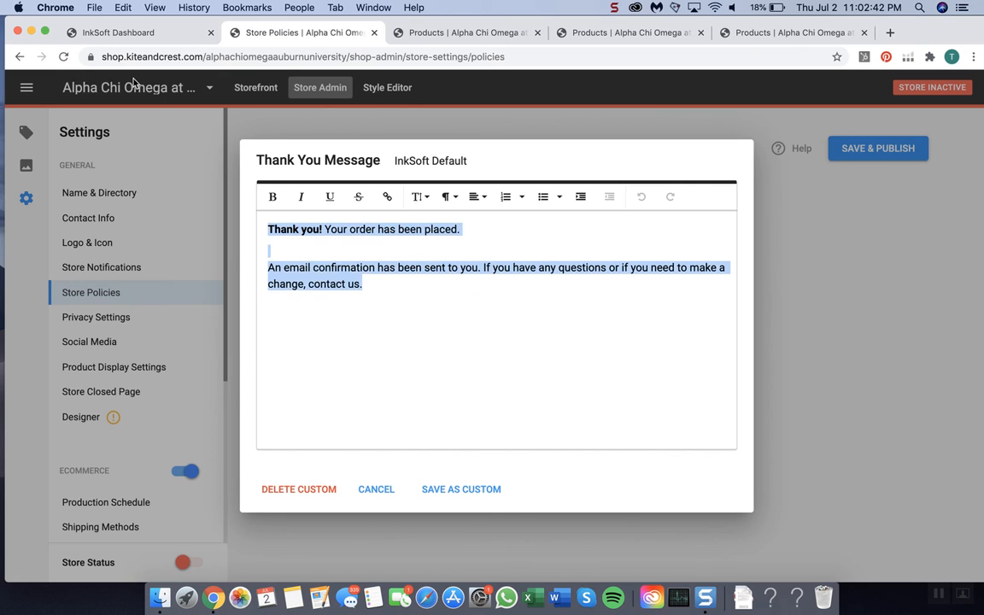
pyautogui.write('Thank you! Your order has been placed.  Want more Alpha Chi Omega apparel? Check out our website, Kite and Crest, for the largest online selection of premium sorority and fraternity apparel!  Use the code POPUP10 for 10% off of your first order through our website Kite and Crest!  Your order will be delivered 5-10 business days after the order closes. Please note if the order organizer extends the deadline then the delivery date will be extended as well.  An email confirmation has been sent to you. If you have any questions or if you need to make a change, contact us.')
# Step: Save the Auburn University Thank You Message as custom, publish the store policies, and close that store's tab
pyautogui.click(451, 509)
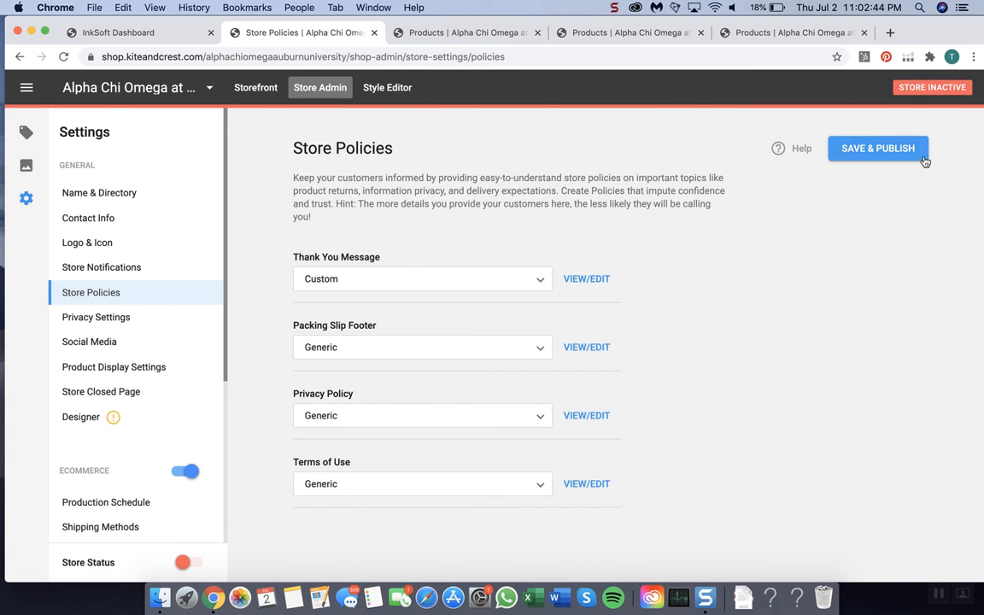
pyautogui.click(898, 149)
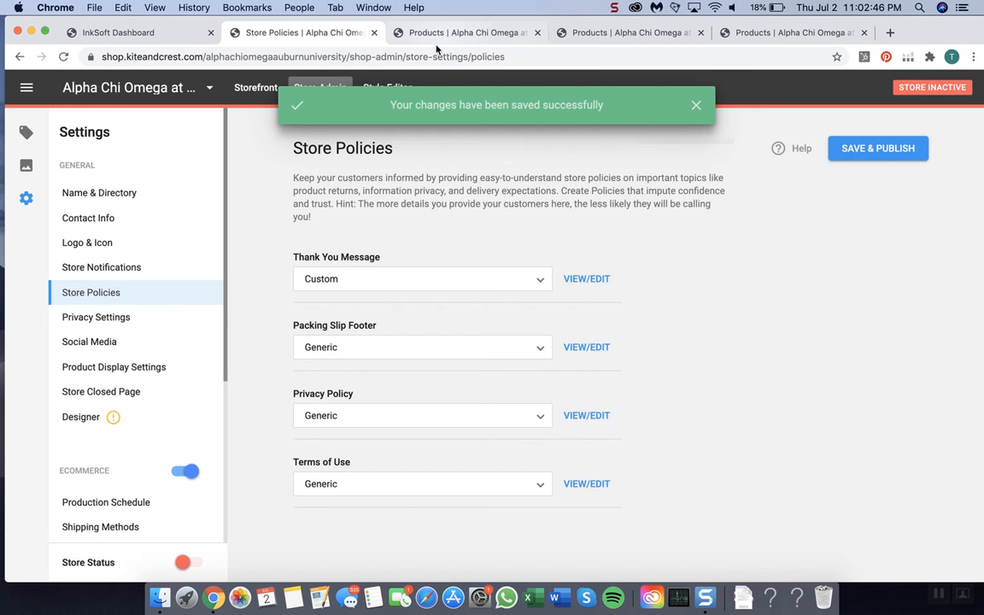
pyautogui.click(374, 32)
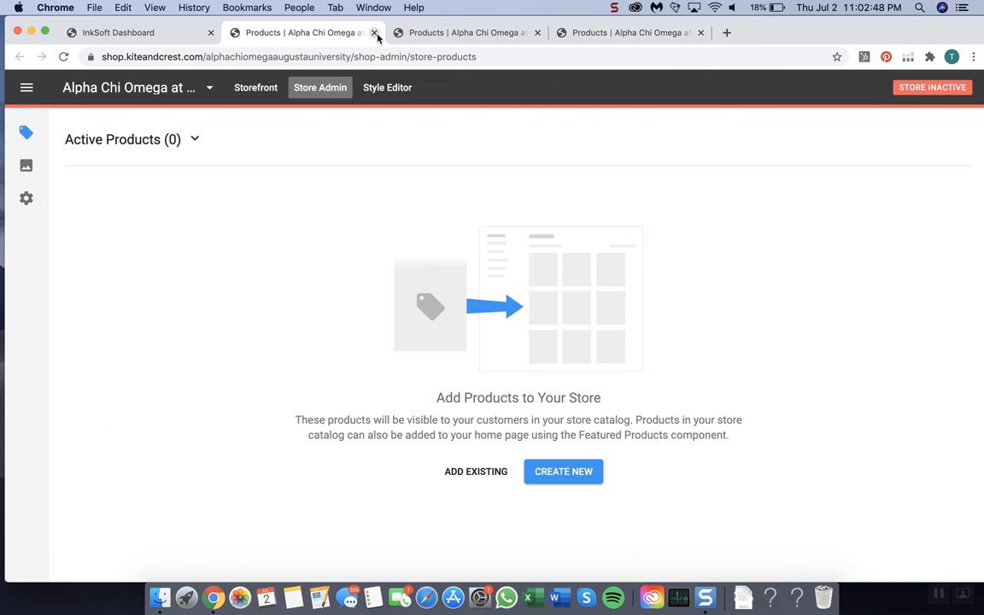
# Step: Set the Augusta University store's Thank You Message to Custom and replace its default text with the copied Alpha Chi Omega message
pyautogui.click(19, 199)
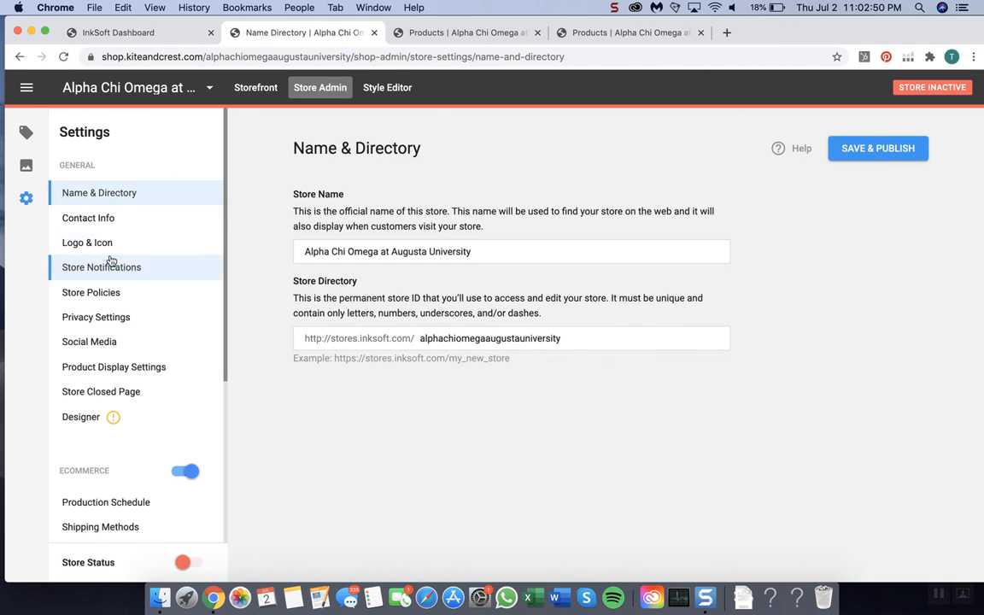
pyautogui.click(109, 291)
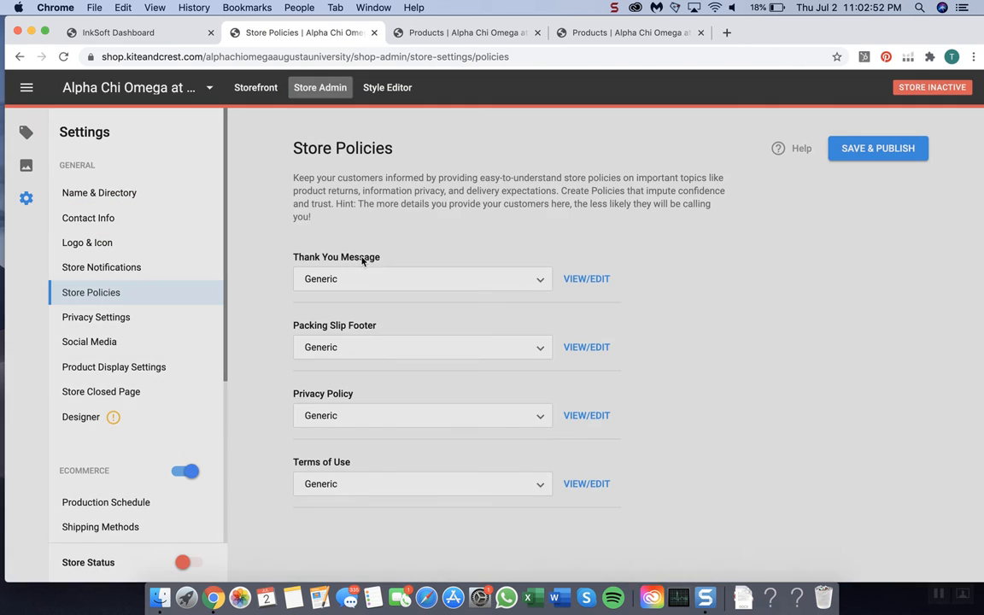
pyautogui.click(377, 277)
pyautogui.click(367, 312)
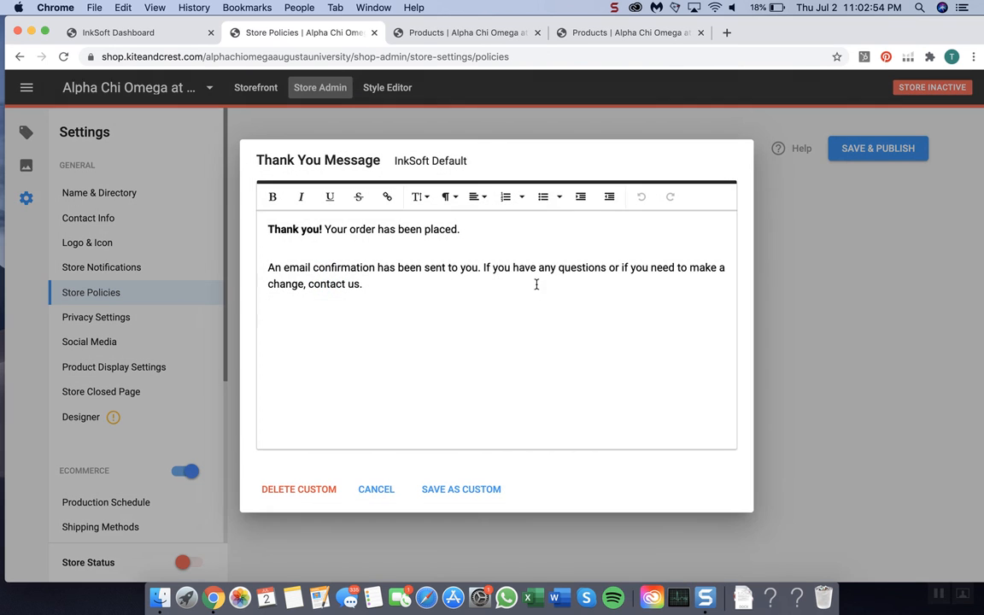
pyautogui.press('super+a')
pyautogui.write('Thank you! Your order has been placed.  Want more Alpha Chi Omega apparel? Check out our website, Kite and Crest, for the largest online selection of premium sorority and fraternity apparel!  Use the code POPUP10 for 10% off of your first order through our website Kite and Crest!  Your order will be delivered 5-10 business days after the order closes. Please note if the order organizer extends the deadline then the delivery date will be extended as well.  An email confirmation has been sent to you. If you have any questions or if you need to make a change, contact us.')
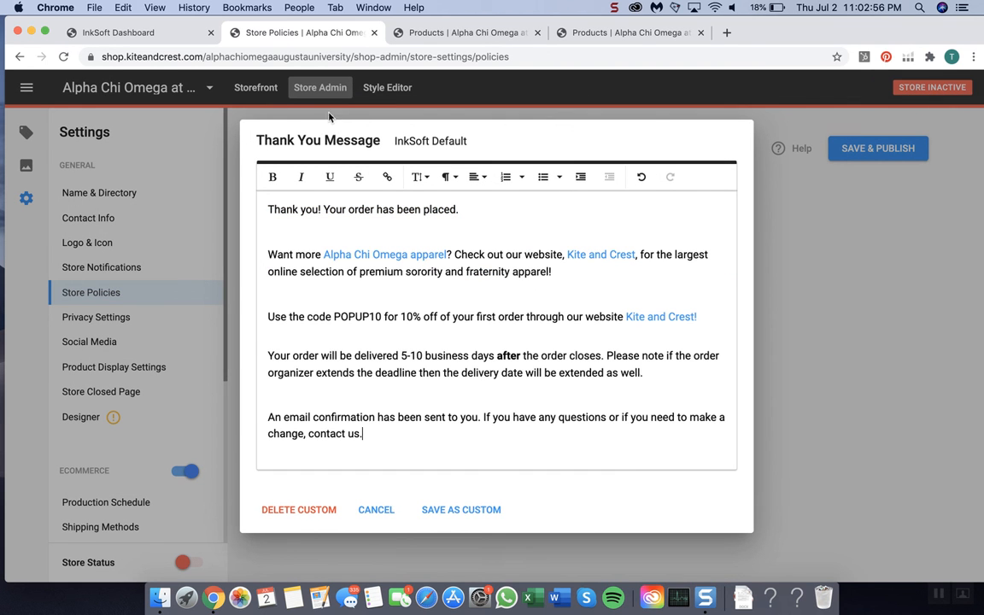
# Step: Save the Augusta University Thank You Message as custom, publish the store policies, and close that store's tab
pyautogui.click(451, 509)
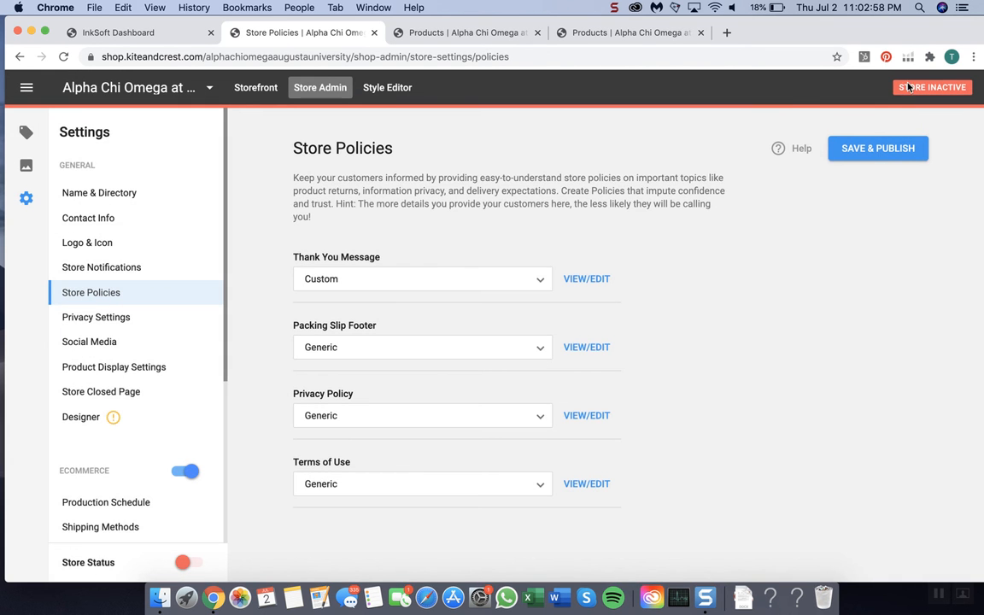
pyautogui.click(854, 150)
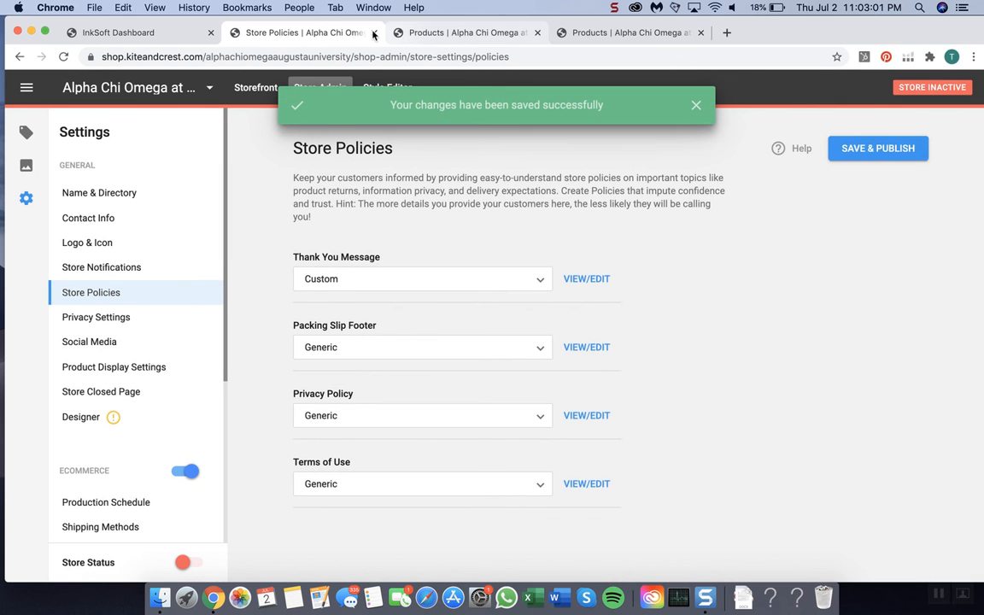
pyautogui.click(373, 34)
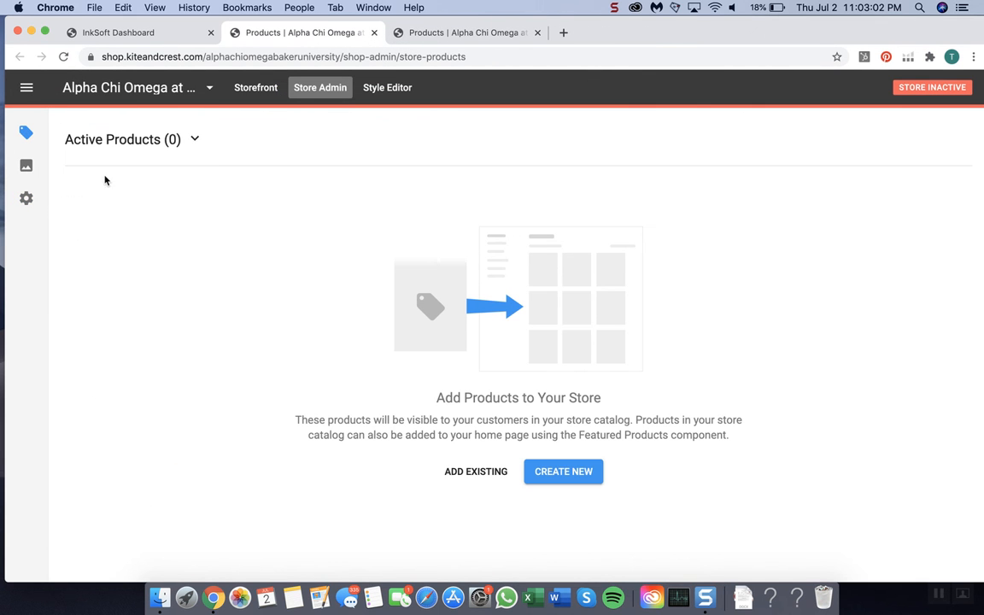
# Step: Close the Baker University tab and the last remaining store tab, and move the InkSoft Dashboard window away from the screen edge
pyautogui.click(373, 33)
pyautogui.click(373, 33)
pyautogui.moveTo(419, 40); pyautogui.dragTo(522, 100)
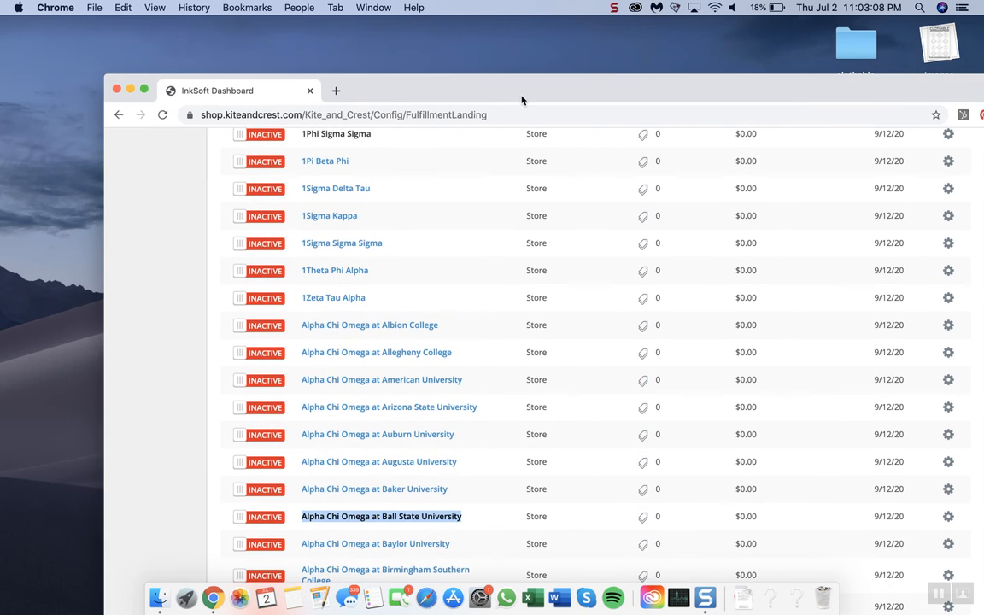